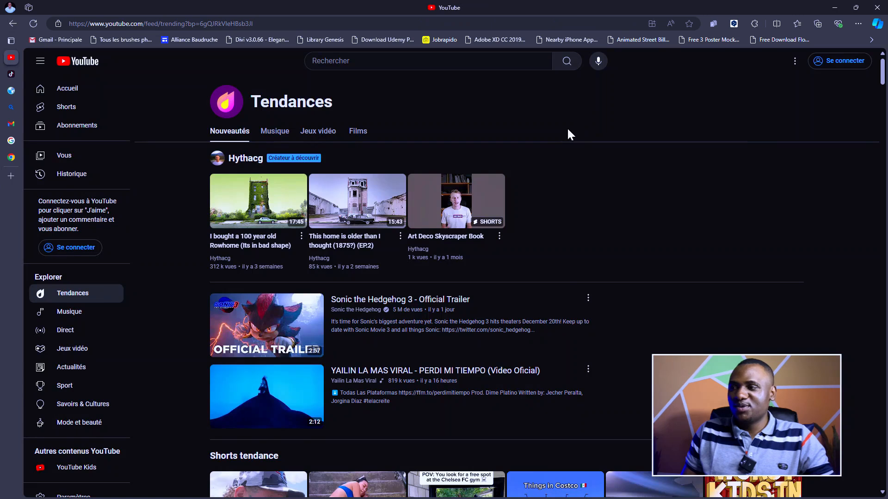
- Start signing in to a Google account with Se connecter on the YouTube Trending page
{"action": "left_click", "coordinate": [843, 65]}
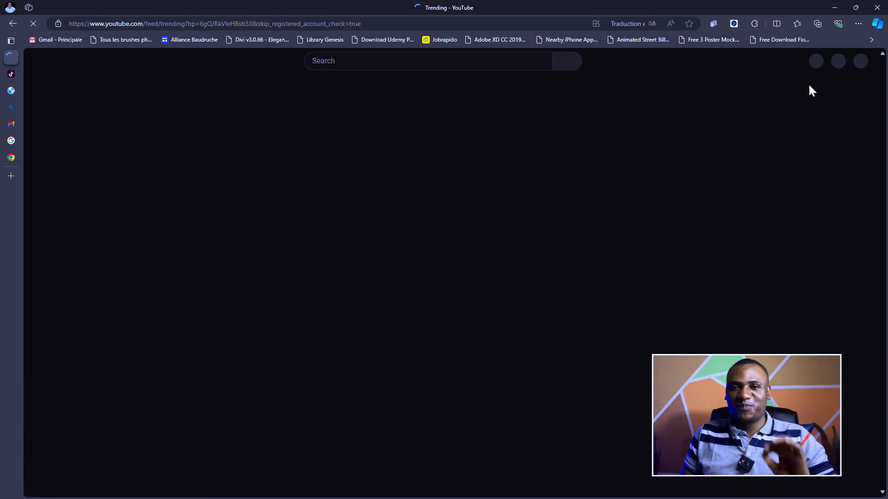
- In Gmail, read the recovery email verification and Security alert messages
{"action": "left_click", "coordinate": [14, 123]}
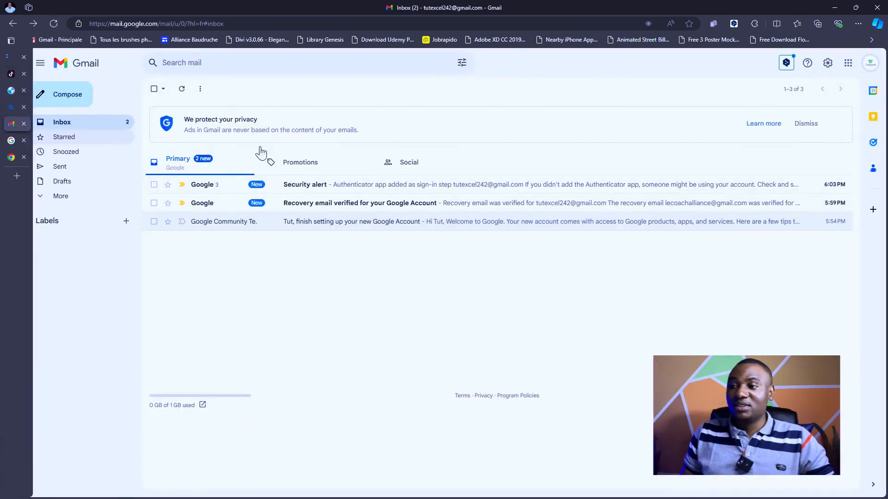
{"action": "left_click", "coordinate": [317, 211]}
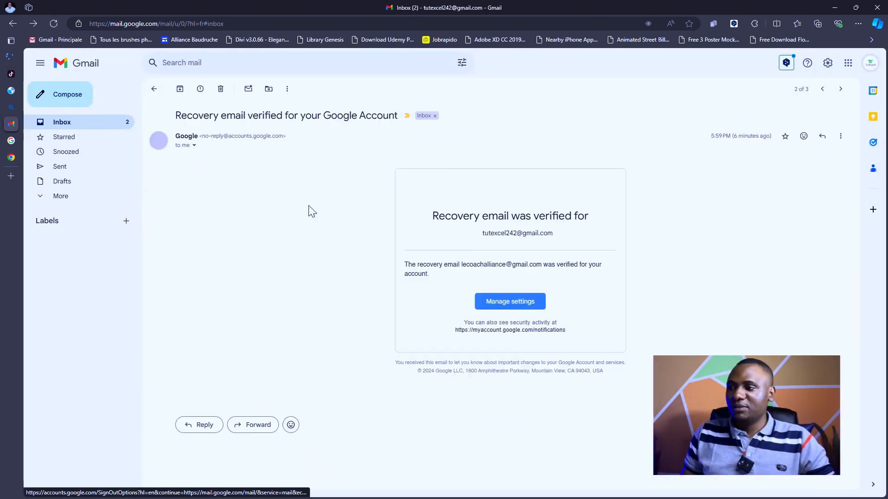
{"action": "left_click", "coordinate": [153, 89]}
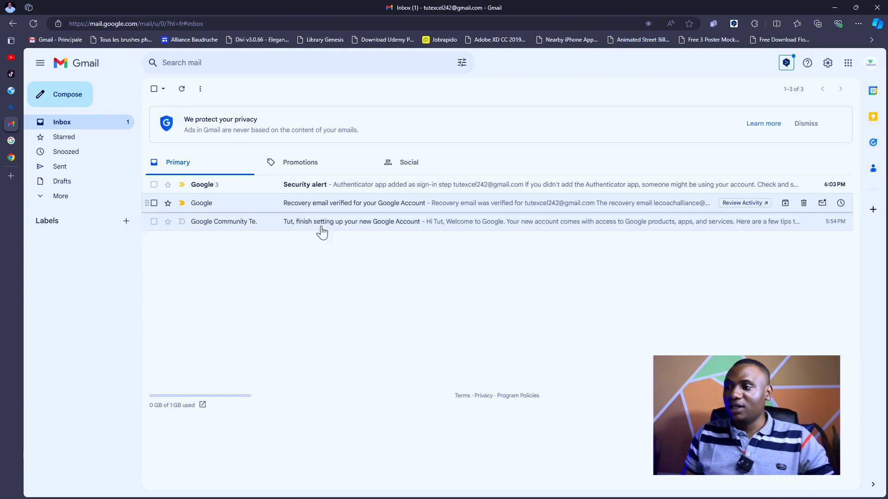
{"action": "left_click", "coordinate": [312, 190]}
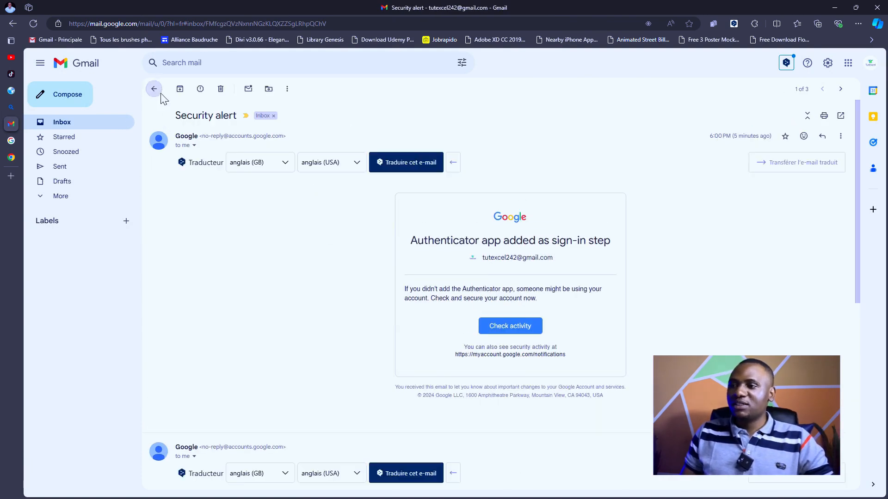
{"action": "left_click", "coordinate": [154, 89]}
- Start a new email addressed to the recovery contact's e-mail address
{"action": "left_click", "coordinate": [61, 106]}
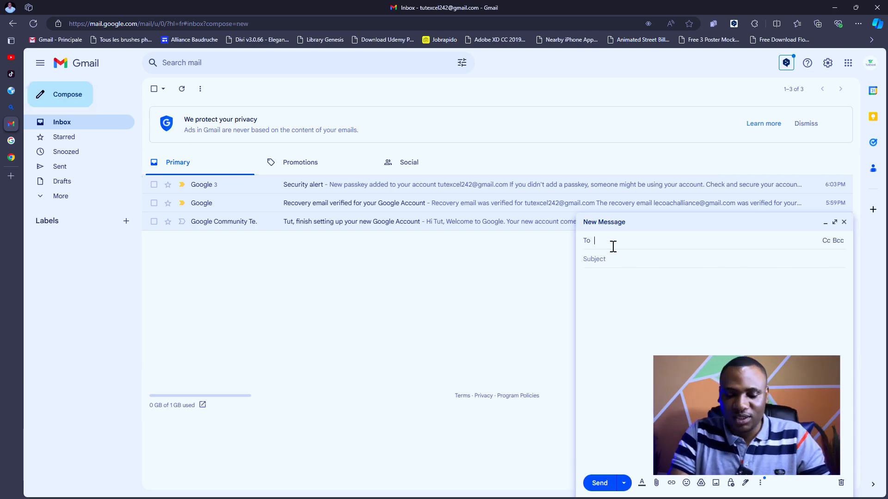
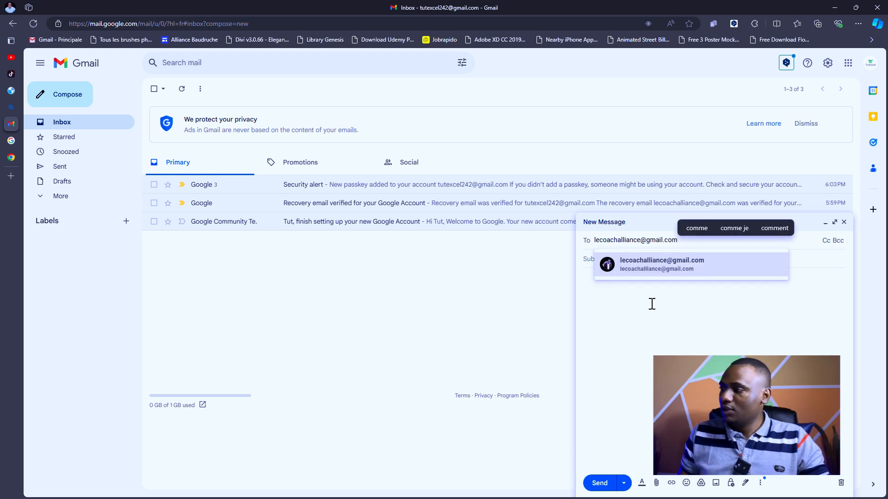
{"action": "left_click", "coordinate": [699, 272]}
{"action": "left_click", "coordinate": [631, 264]}
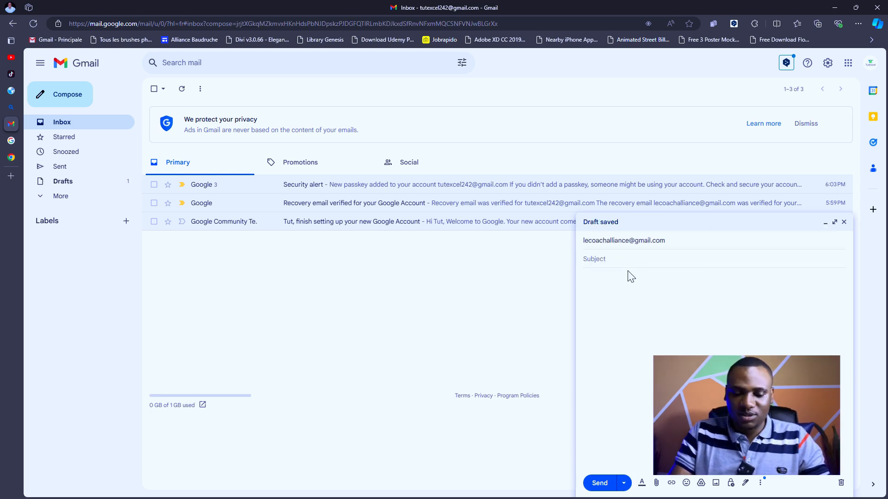
- Give the email subject ORAHHH!!!! and body 'Salut, ça marche.', then send it
{"action": "type", "text": "O"}
{"action": "type", "text": "REHHH"}
{"action": "key", "text": "BackSpace"}
{"action": "key", "text": "BackSpace"}
{"action": "key", "text": "BackSpace"}
{"action": "type", "text": "AHH"}
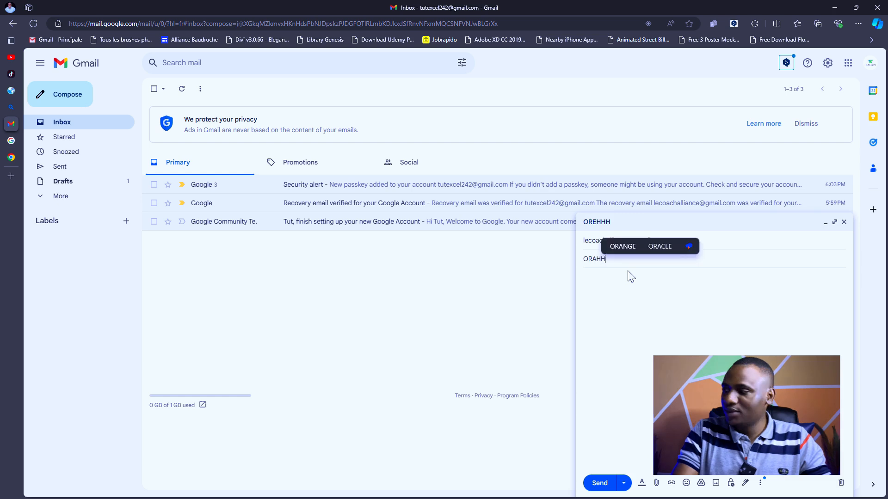
{"action": "type", "text": "H!!!!"}
{"action": "left_click", "coordinate": [649, 295]}
{"action": "type", "text": "Salu"}
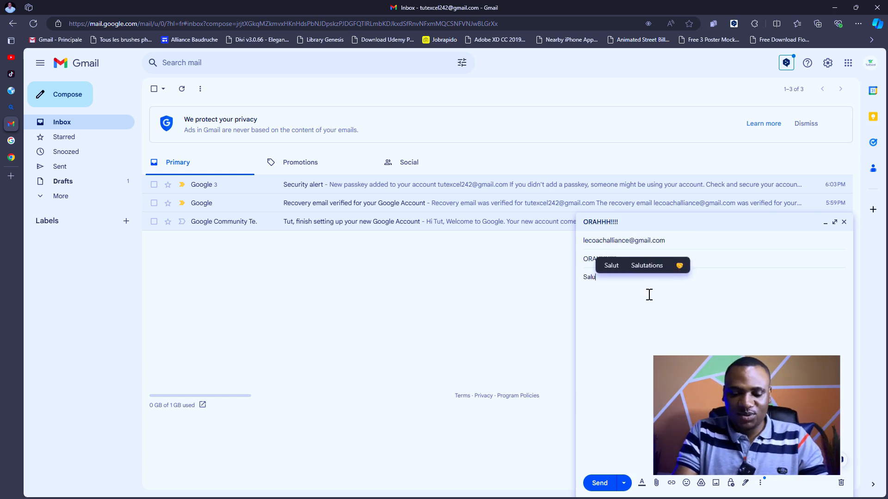
{"action": "type", "text": "t, "}
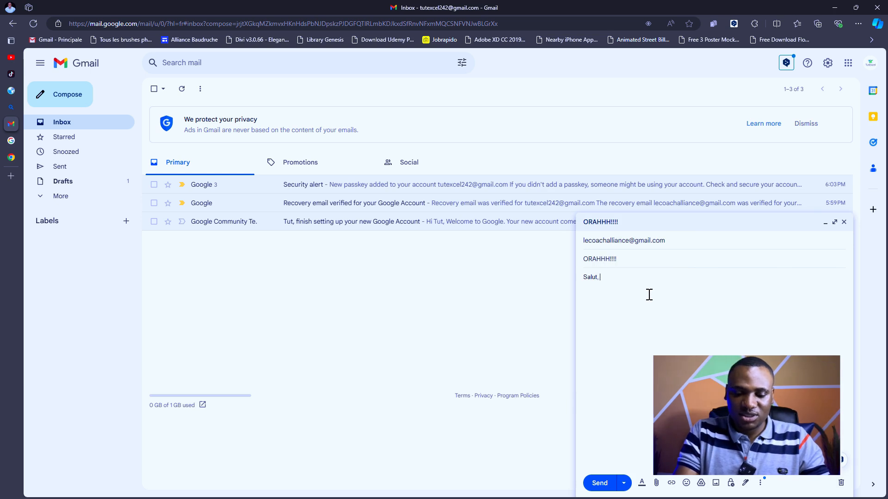
{"action": "type", "text": "ça archer"}
{"action": "key", "text": "BackSpace"}
{"action": "key", "text": "BackSpace"}
{"action": "key", "text": "BackSpace"}
{"action": "key", "text": "BackSpace"}
{"action": "type", "text": "marc"}
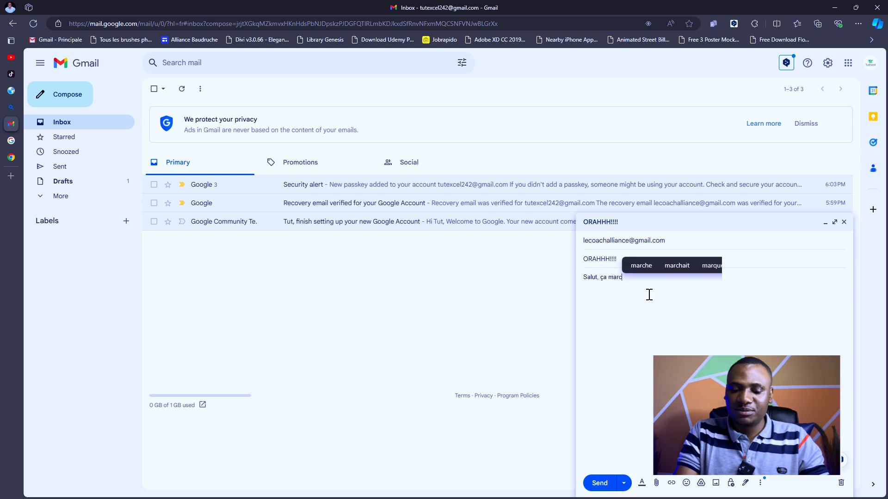
{"action": "type", "text": "he."}
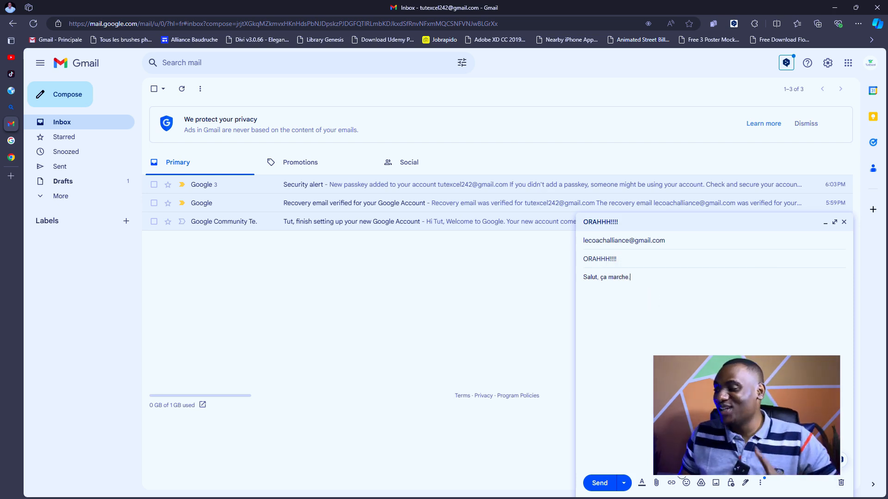
{"action": "left_click", "coordinate": [596, 482]}
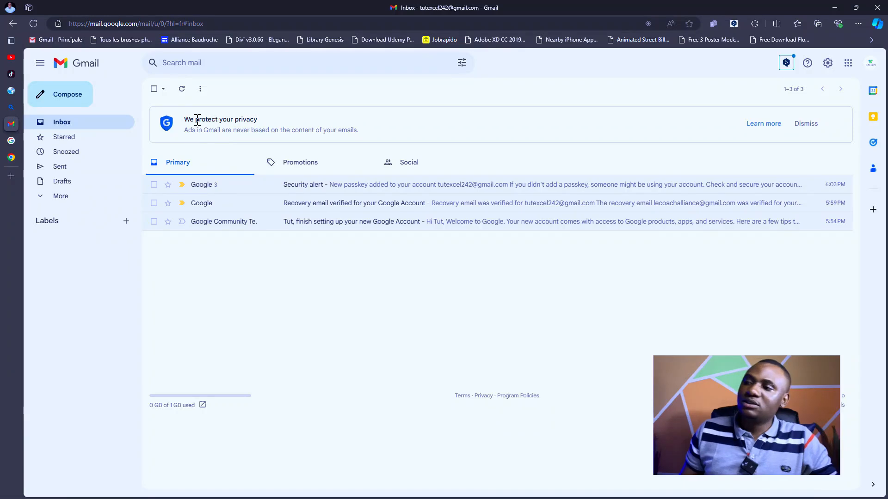
{"action": "left_click_drag", "start_coordinate": [195, 130], "coordinate": [206, 119]}
- Dismiss Gmail's privacy notice, read the 'Chouette' reply in ORAHHH!!!!, and return to YouTube
{"action": "left_click", "coordinate": [323, 121]}
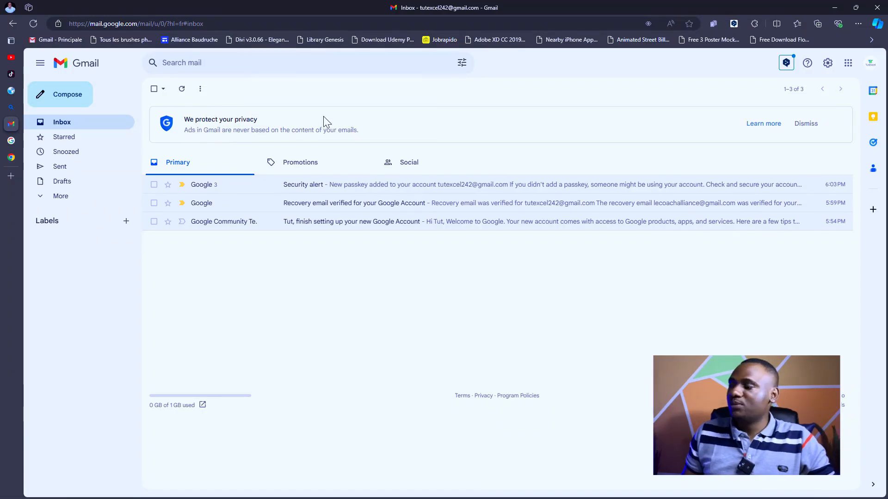
{"action": "left_click", "coordinate": [806, 125]}
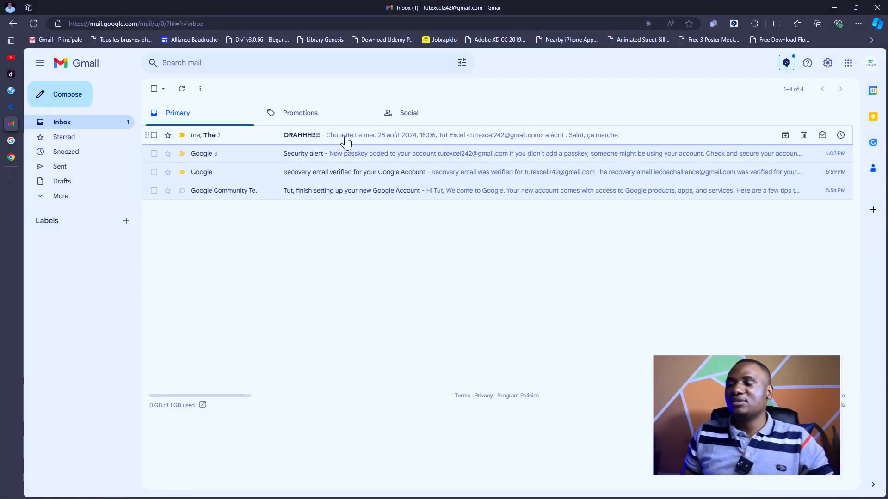
{"action": "left_click", "coordinate": [347, 141]}
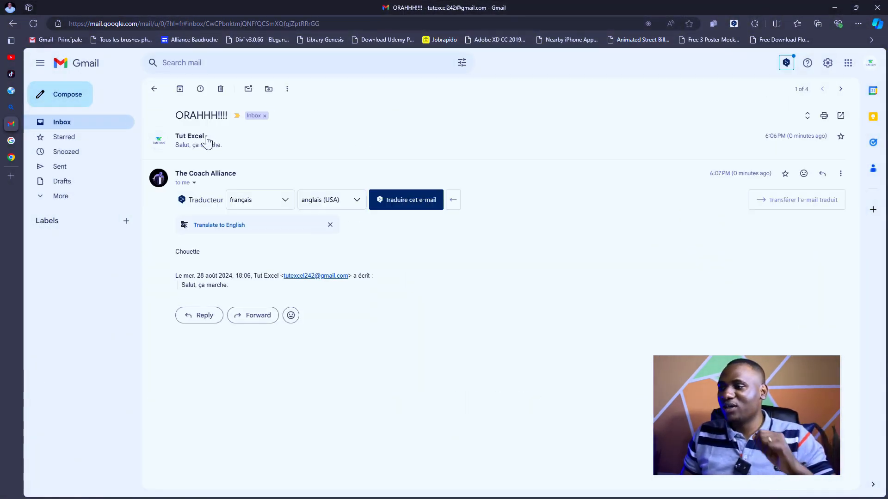
{"action": "left_click", "coordinate": [154, 89]}
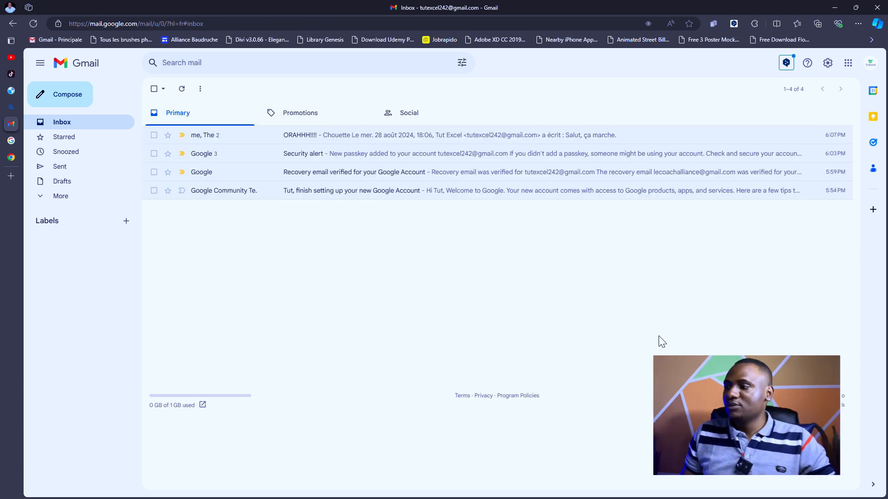
{"action": "left_click", "coordinate": [11, 58]}
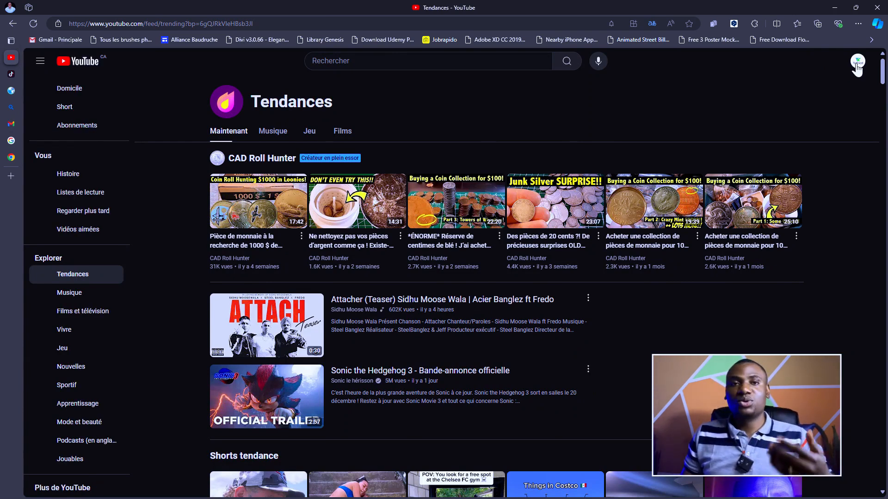
- Review the Tut Excel account's channels under Changer de compte, then go to YouTube Studio
{"action": "left_click", "coordinate": [857, 64]}
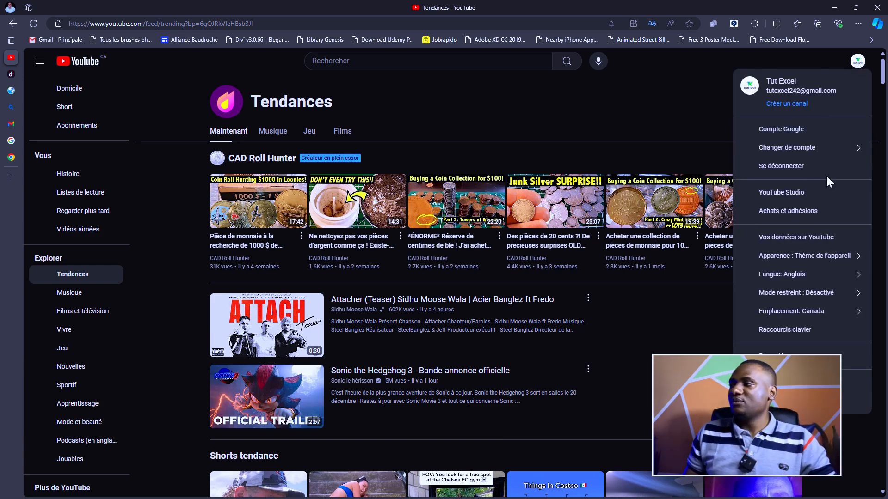
{"action": "left_click", "coordinate": [819, 154]}
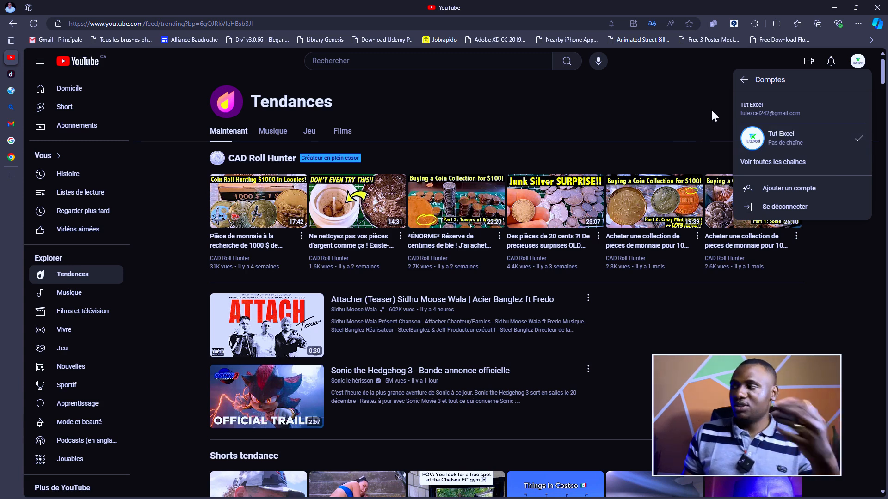
{"action": "left_click", "coordinate": [743, 80]}
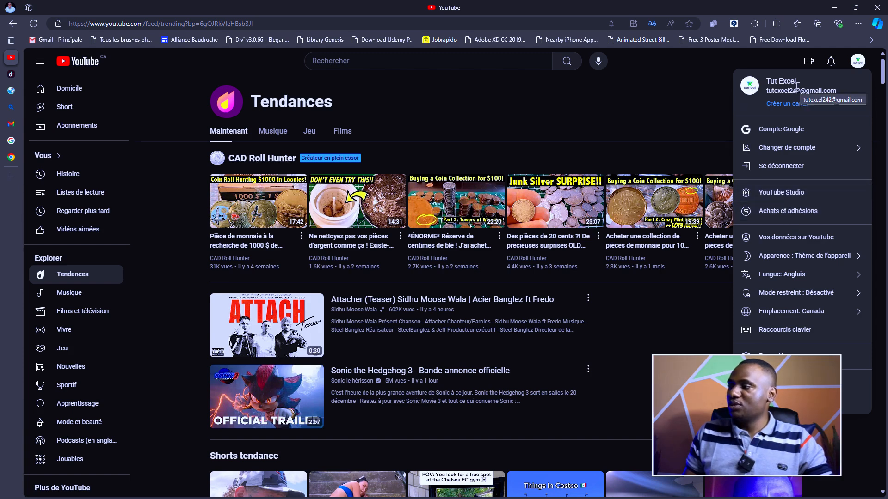
{"action": "left_click", "coordinate": [776, 196]}
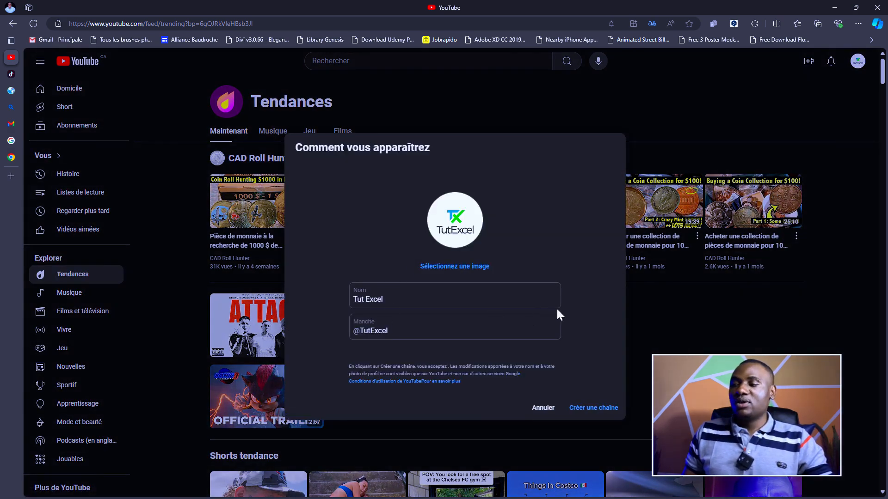
- Name the channel TutExcel without a space and set its handle to tutexcel
{"action": "left_click", "coordinate": [369, 304]}
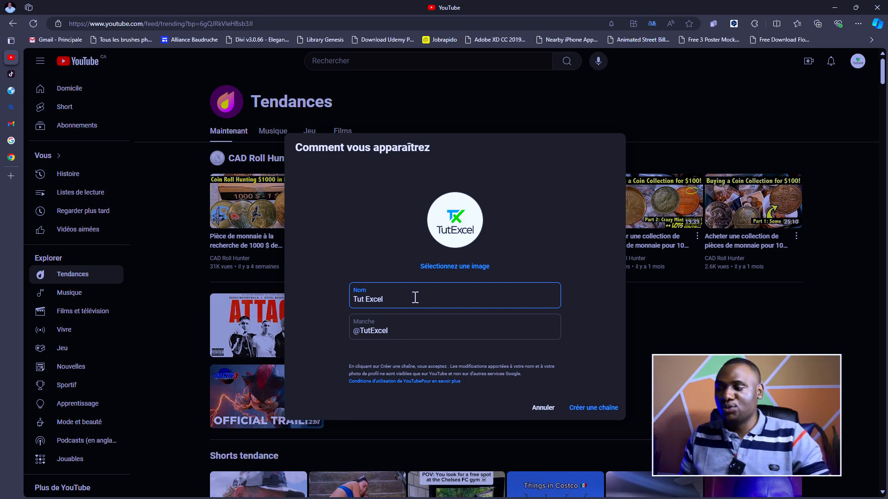
{"action": "key", "text": "BackSpace"}
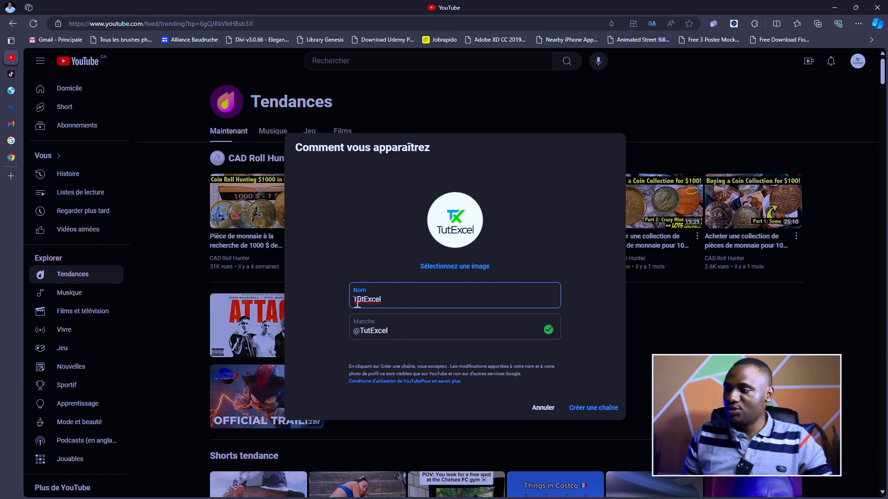
{"action": "left_click", "coordinate": [369, 249]}
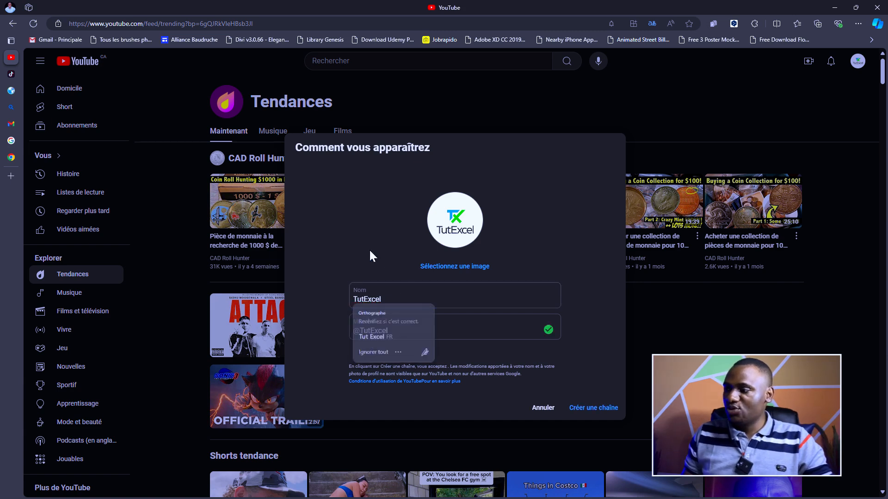
{"action": "left_click", "coordinate": [391, 332]}
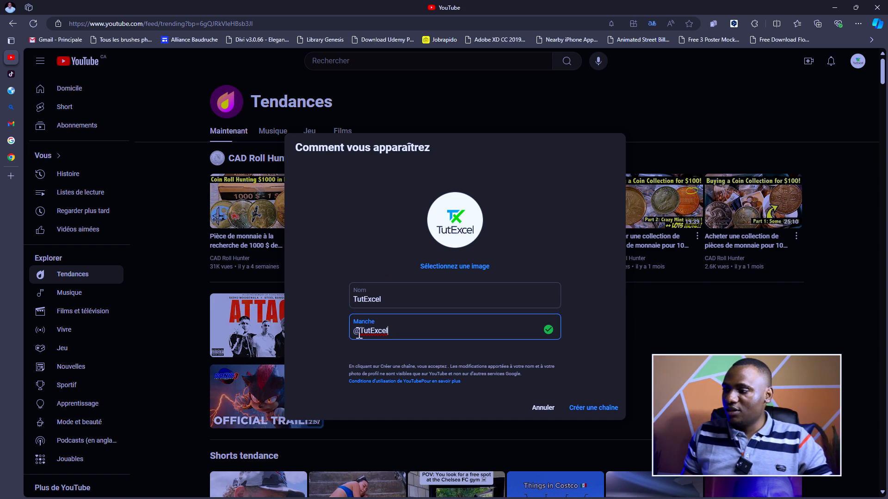
{"action": "left_click_drag", "start_coordinate": [446, 331], "coordinate": [358, 334]}
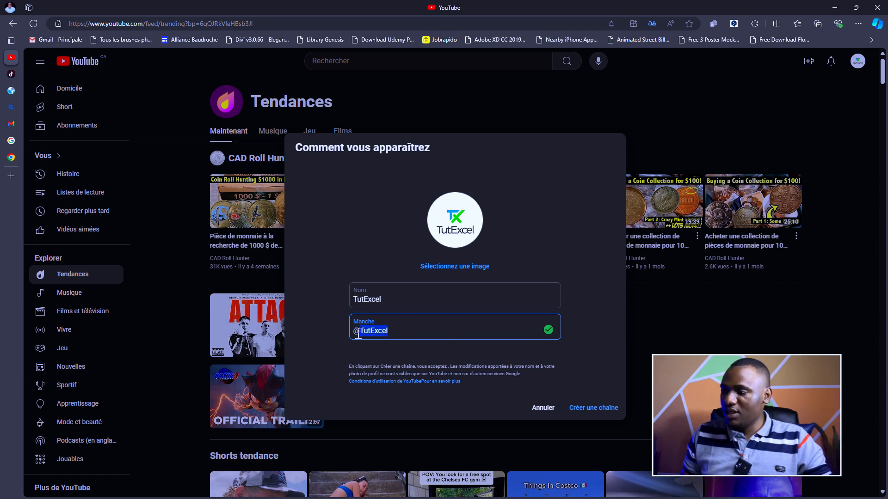
{"action": "type", "text": "tu"}
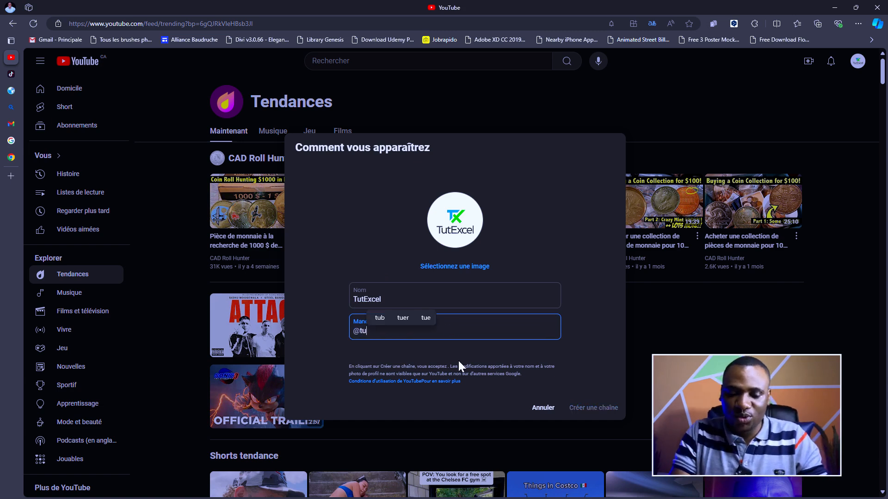
{"action": "type", "text": "texcel"}
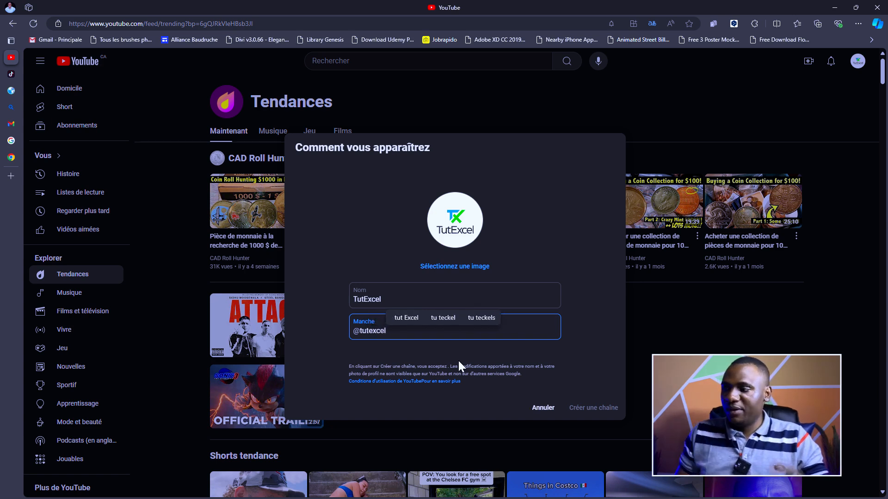
{"action": "left_click", "coordinate": [396, 301]}
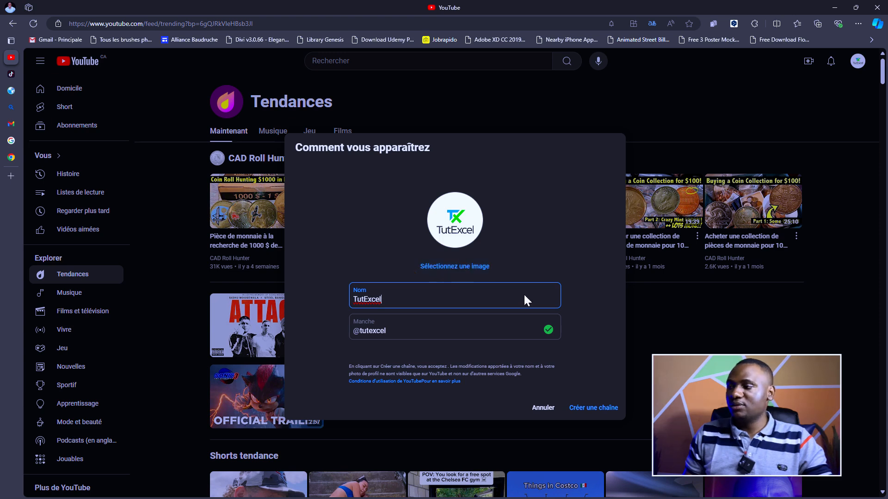
- Create the TutExcel channel, dismiss the welcome and dark-theme notices, and open Paramètres
{"action": "left_click", "coordinate": [594, 409]}
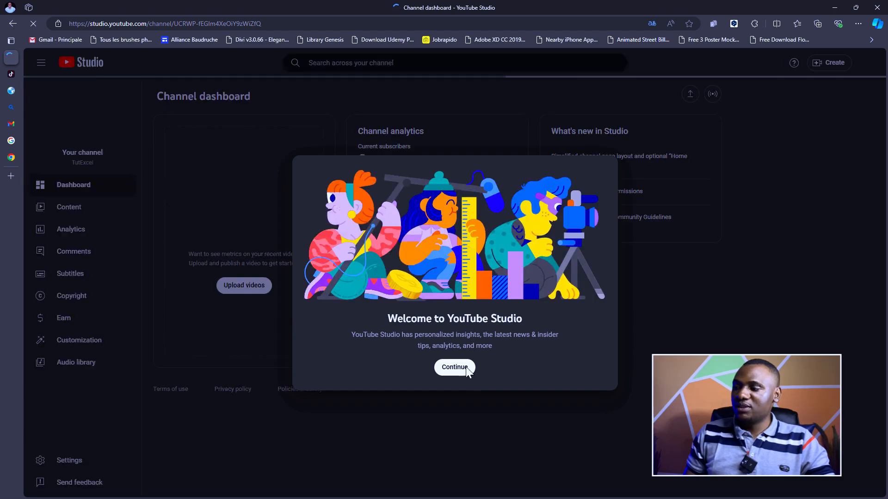
{"action": "left_click", "coordinate": [460, 376]}
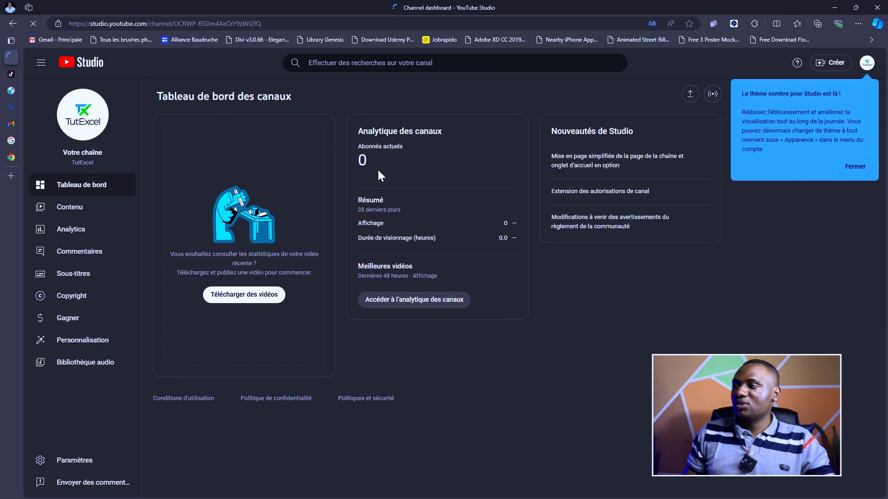
{"action": "left_click", "coordinate": [861, 170]}
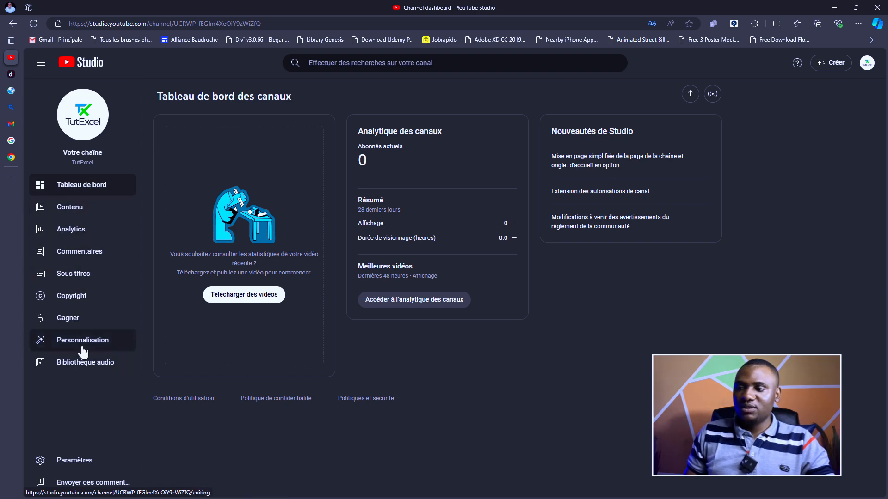
{"action": "left_click", "coordinate": [80, 461]}
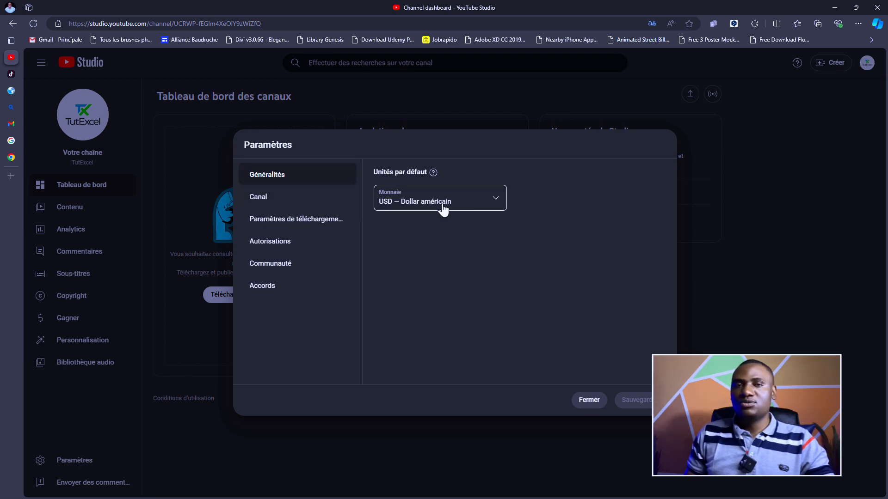
- Set Pays de résidence to Canada in the Canal settings
{"action": "left_click", "coordinate": [268, 200]}
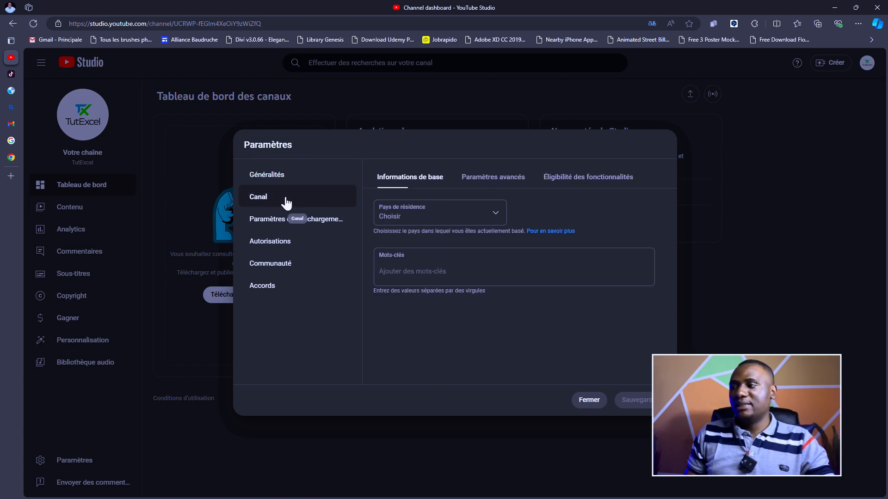
{"action": "left_click", "coordinate": [496, 217]}
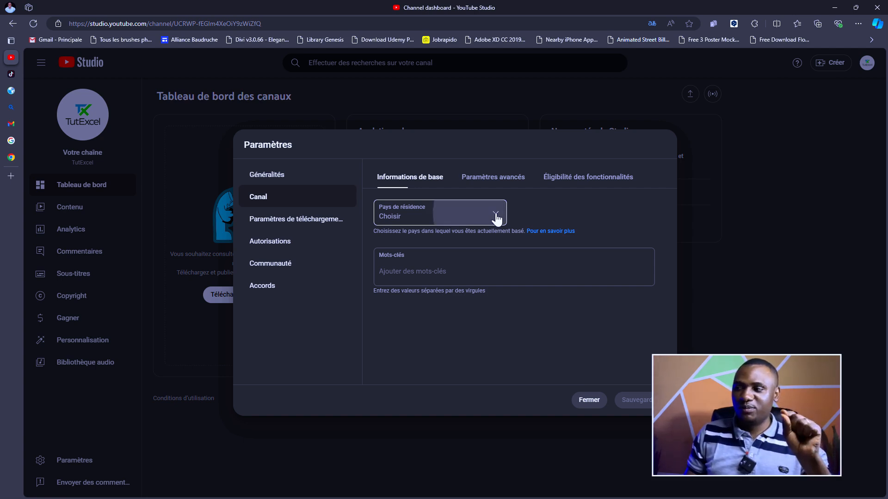
{"action": "scroll", "coordinate": [426, 323], "scroll_direction": "down", "scroll_amount": 5}
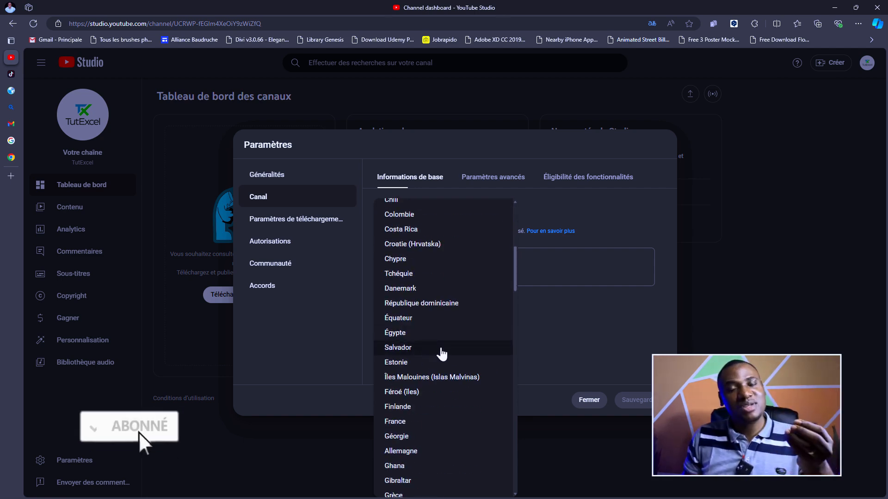
{"action": "scroll", "coordinate": [444, 354], "scroll_direction": "down", "scroll_amount": 2}
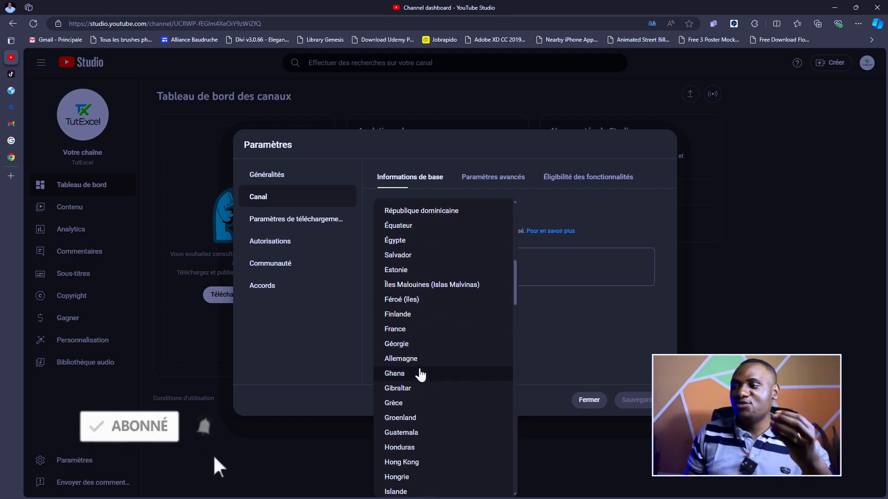
{"action": "scroll", "coordinate": [405, 352], "scroll_direction": "up", "scroll_amount": 7}
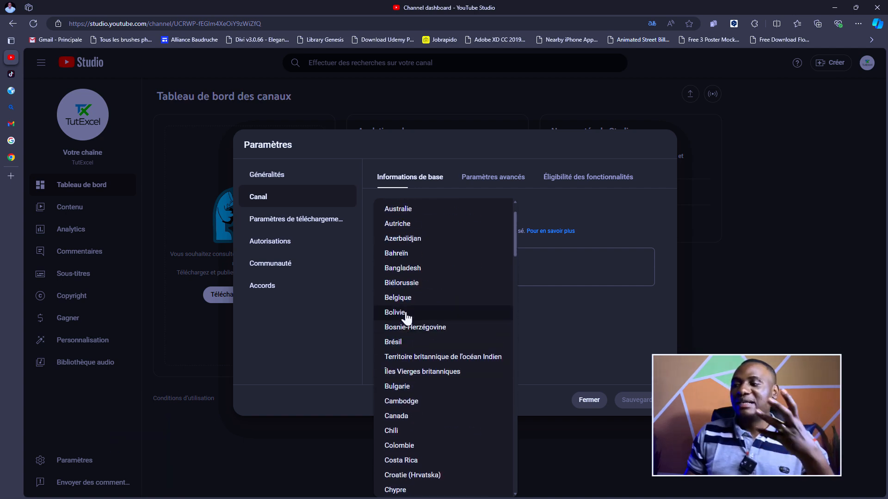
{"action": "scroll", "coordinate": [404, 370], "scroll_direction": "down", "scroll_amount": 2}
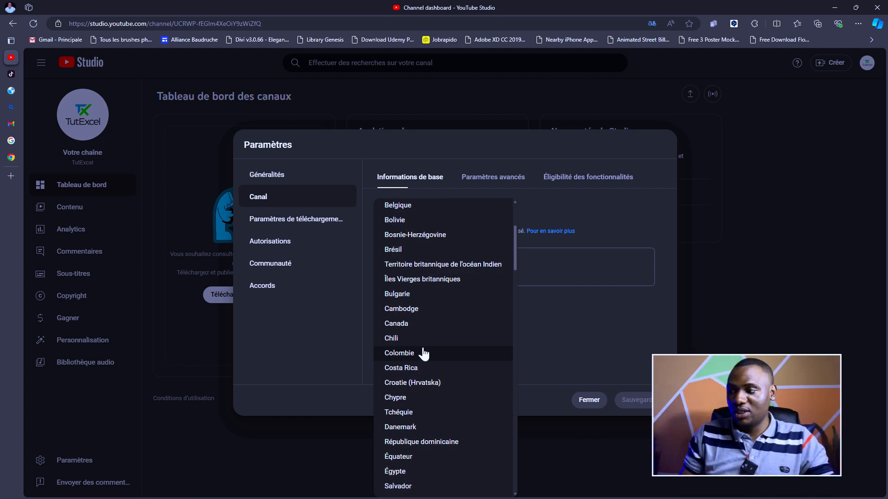
{"action": "scroll", "coordinate": [423, 365], "scroll_direction": "up", "scroll_amount": 1}
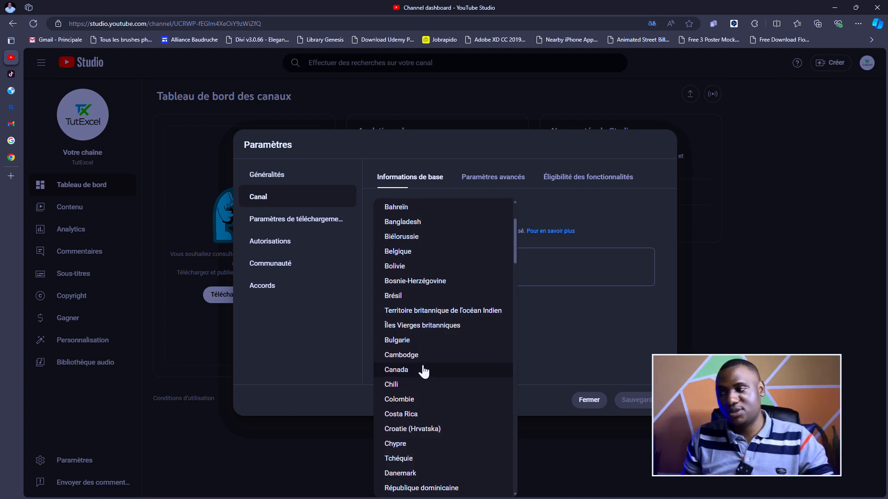
{"action": "scroll", "coordinate": [424, 370], "scroll_direction": "up", "scroll_amount": 2}
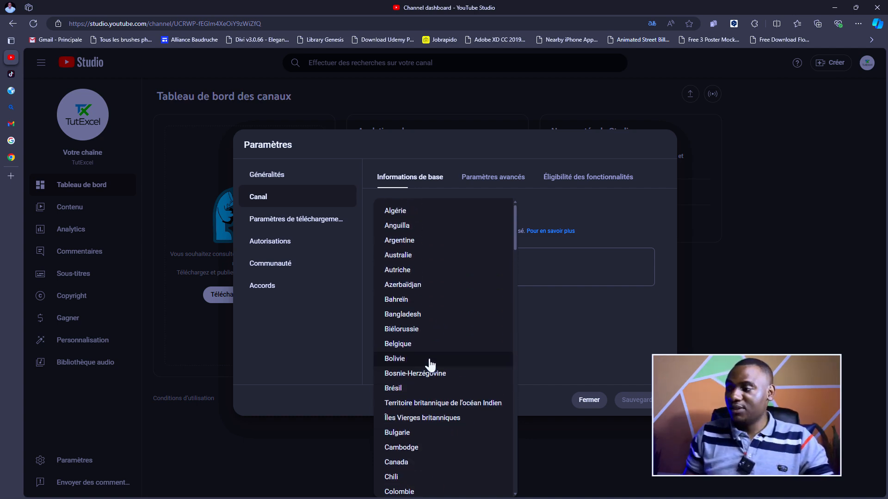
{"action": "scroll", "coordinate": [429, 363], "scroll_direction": "down", "scroll_amount": 3}
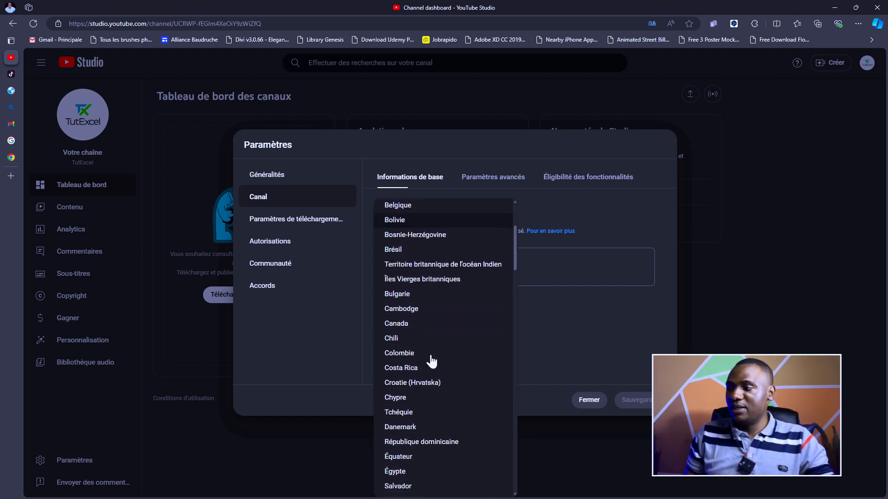
{"action": "left_click", "coordinate": [402, 323]}
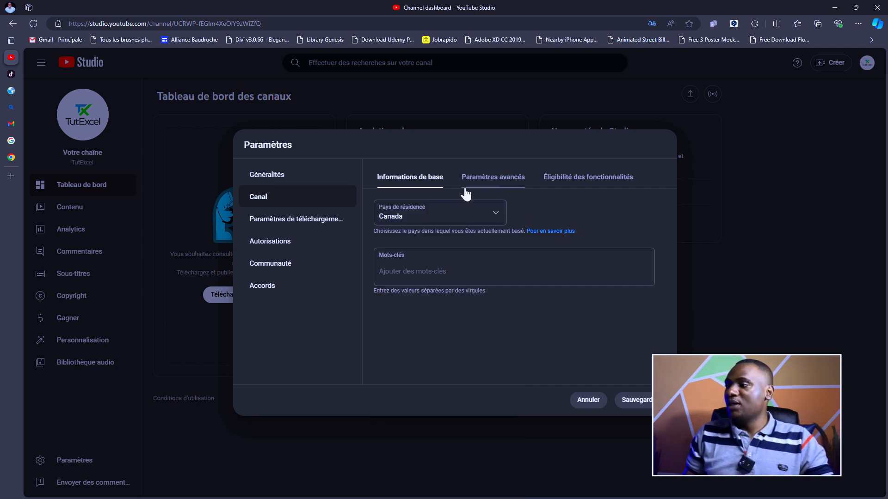
- Add the keywords tutexcel, tuto Excel and Microsoft Excel, capitalising Microsoft
{"action": "left_click", "coordinate": [425, 266]}
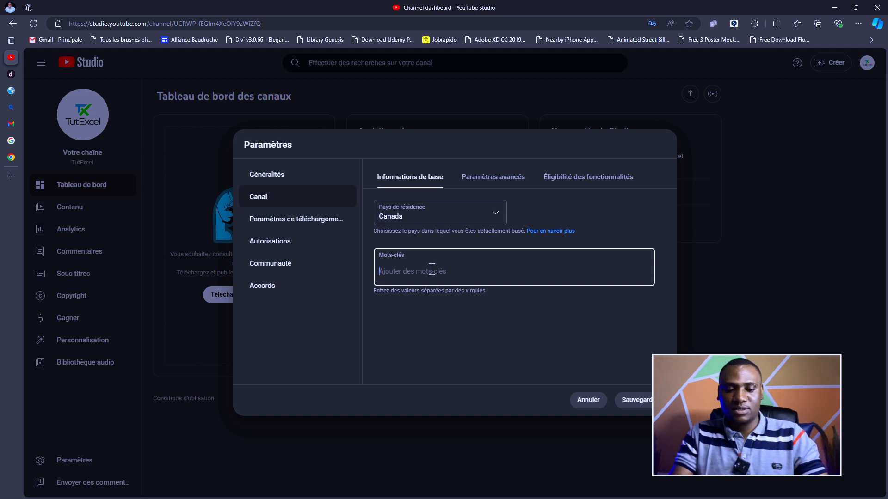
{"action": "type", "text": "tut"}
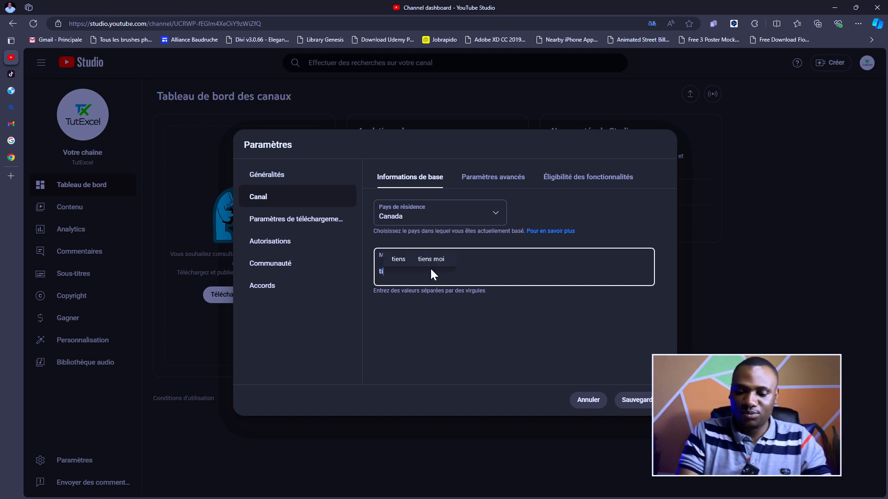
{"action": "type", "text": "excel"}
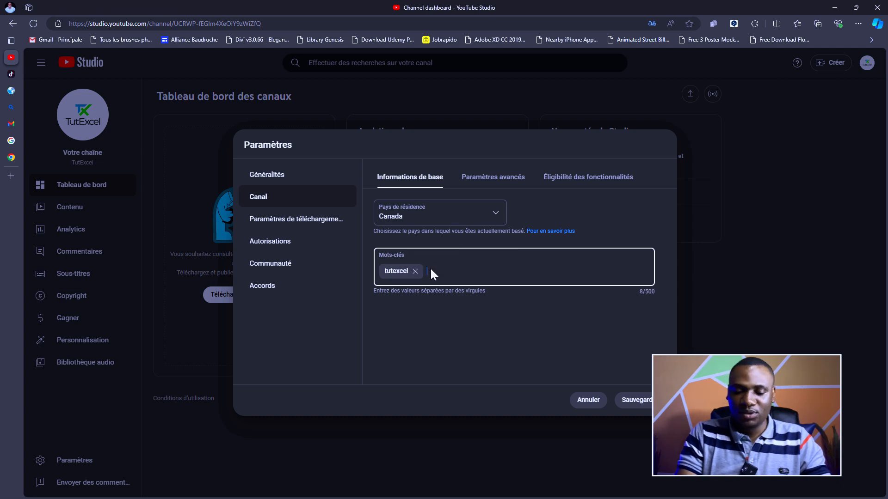
{"action": "type", "text": ",tu"}
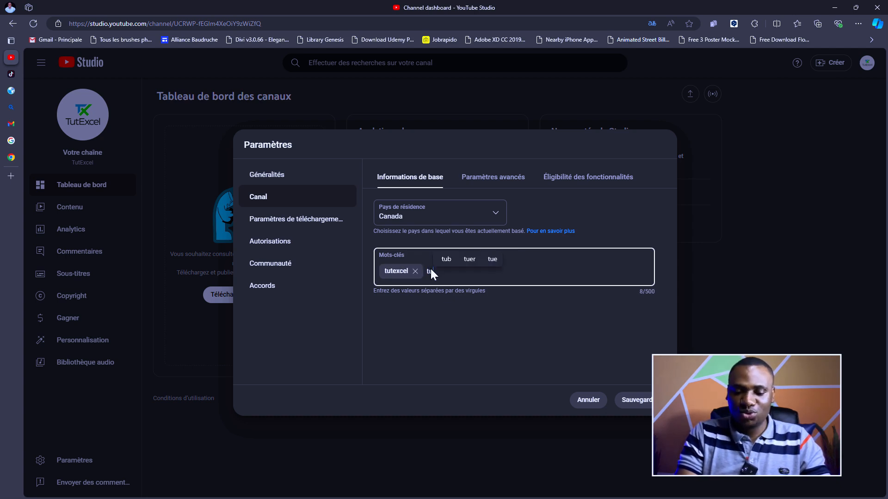
{"action": "type", "text": "to Excel,"}
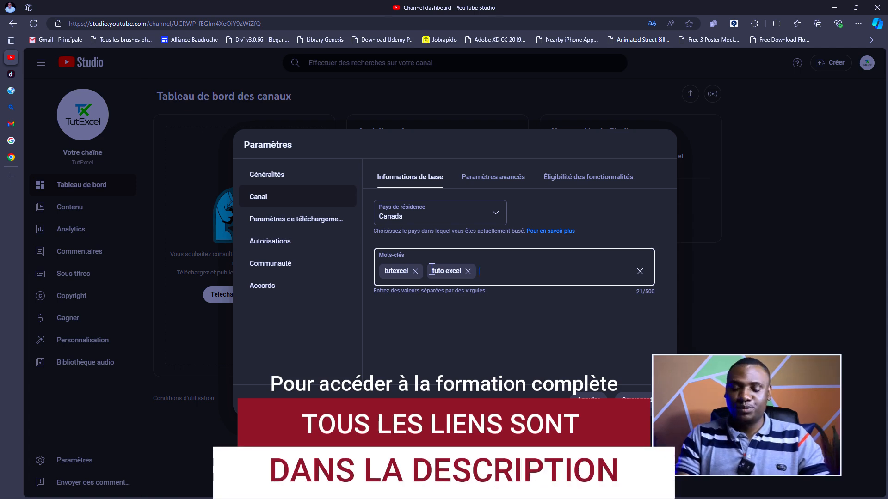
{"action": "type", "text": "microsoft E"}
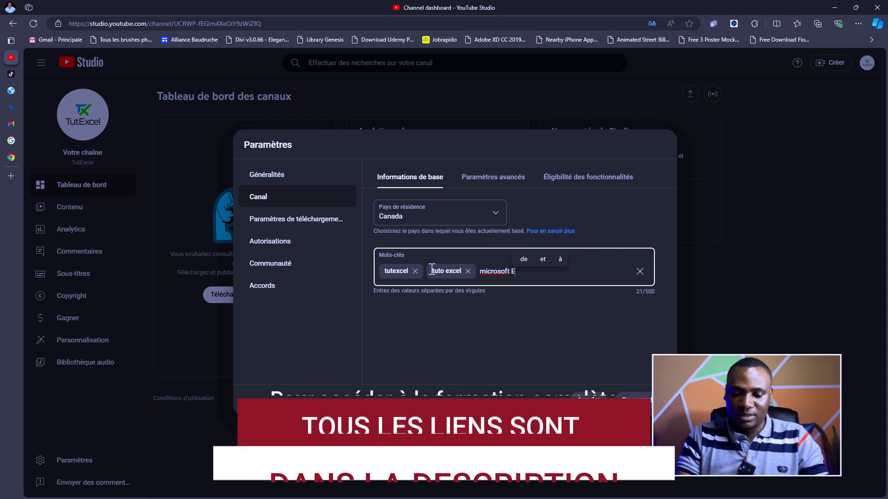
{"action": "type", "text": "xcel"}
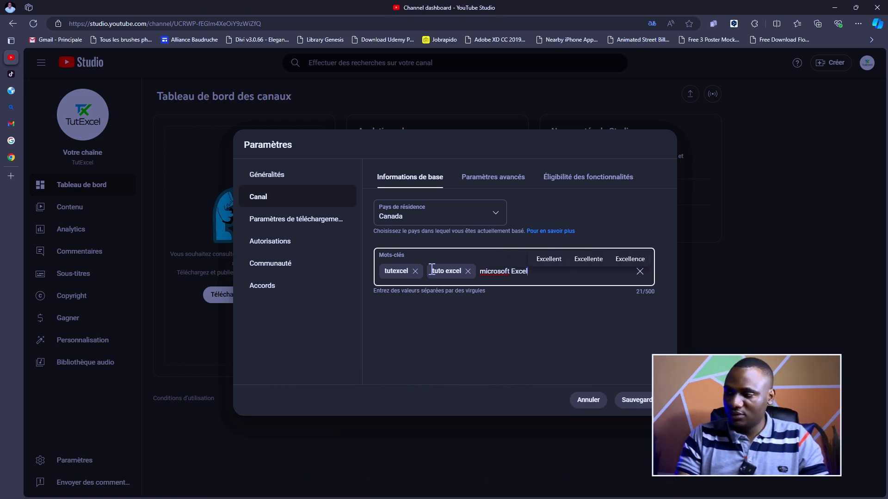
{"action": "key", "text": "Left"}
{"action": "key", "text": "Left"}
{"action": "key", "text": "Left"}
{"action": "key", "text": "Left"}
{"action": "key", "text": "Left"}
{"action": "key", "text": "Left"}
{"action": "key", "text": "Left"}
{"action": "key", "text": "Left"}
{"action": "key", "text": "Left"}
{"action": "key", "text": "Left"}
{"action": "key", "text": "Left"}
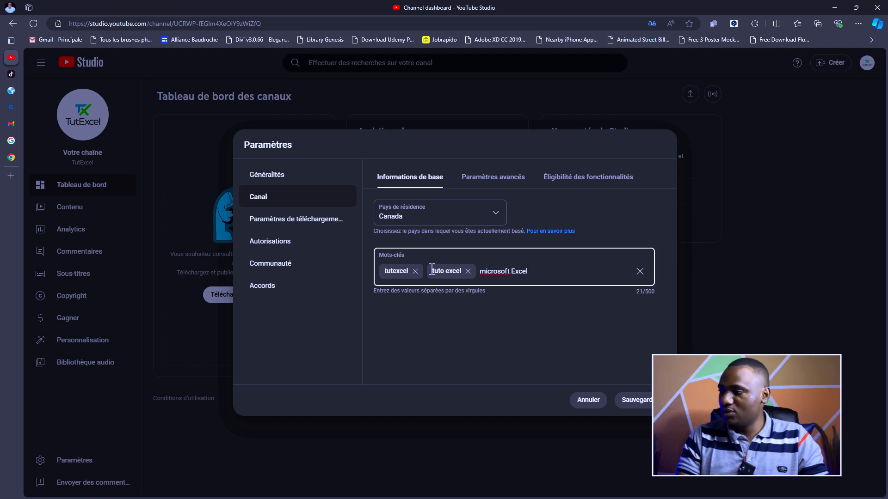
{"action": "key", "text": "BackSpace"}
{"action": "type", "text": "M"}
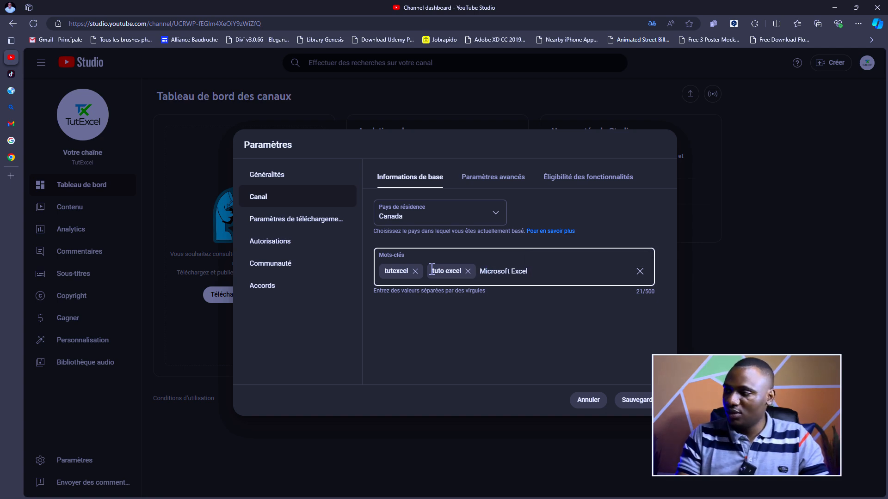
{"action": "left_click", "coordinate": [557, 277]}
{"action": "key", "text": "Return"}
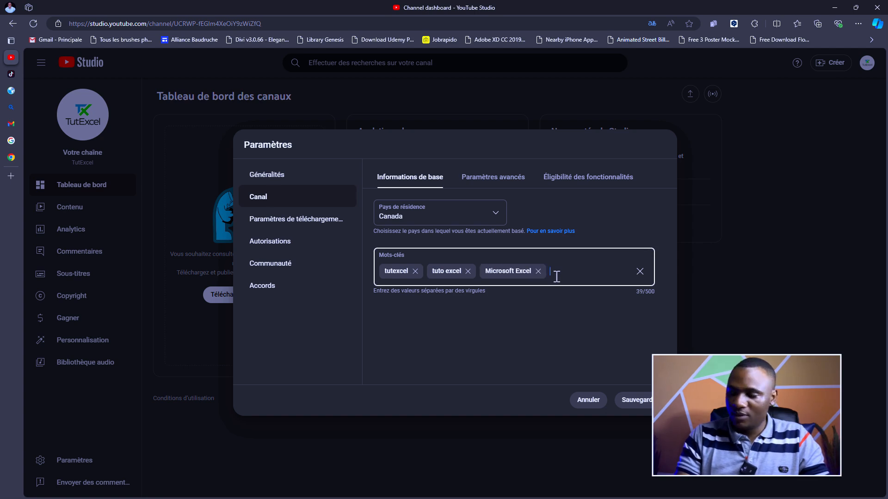
- Add the keywords Productivité and Analyse de données
{"action": "type", "text": "Prod"}
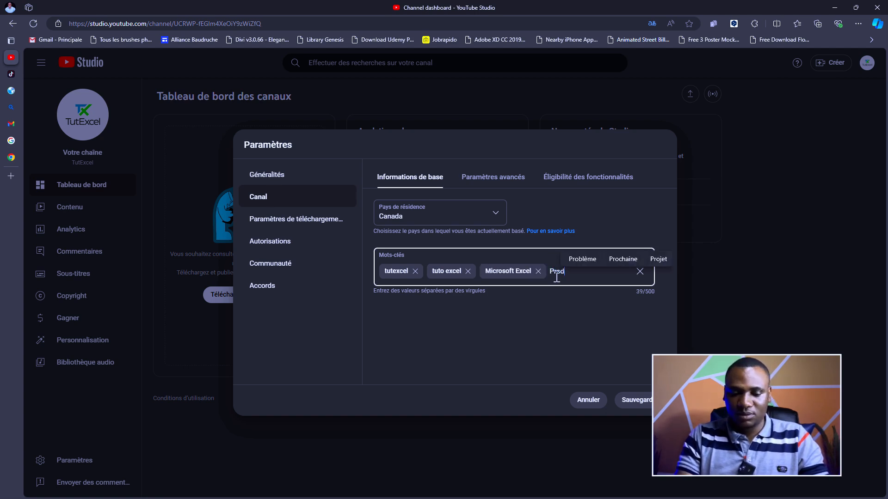
{"action": "type", "text": "uctivité,"}
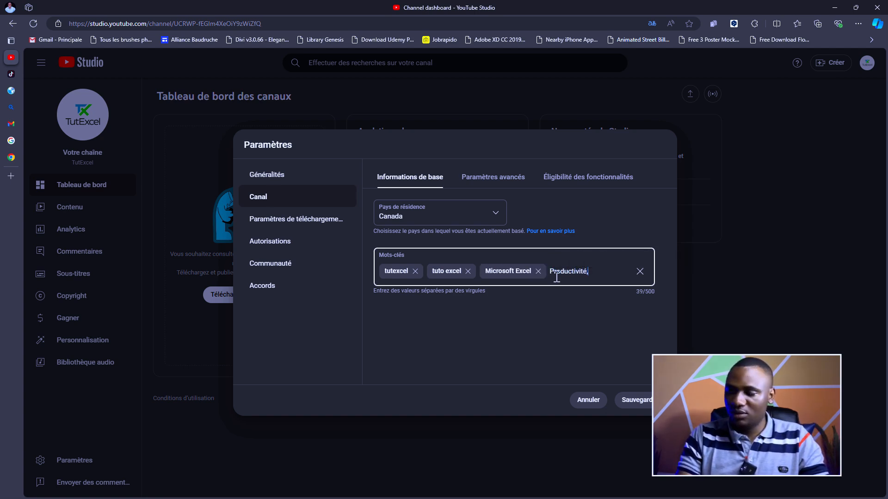
{"action": "key", "text": "Return"}
{"action": "type", "text": "Anal"}
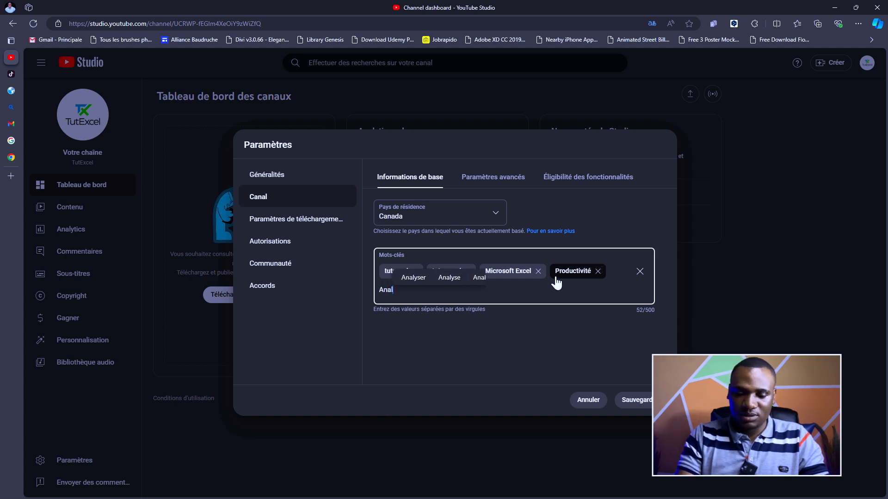
{"action": "type", "text": "yse de donnée"}
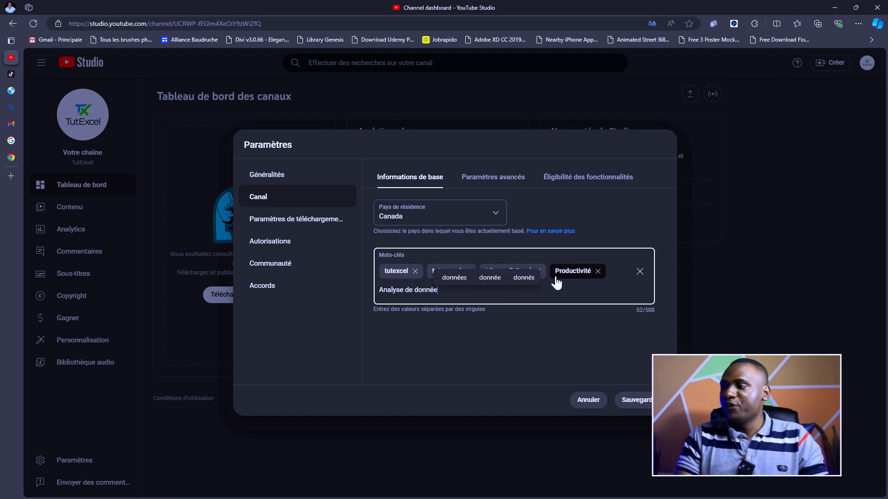
{"action": "type", "text": "s"}
{"action": "key", "text": "Return"}
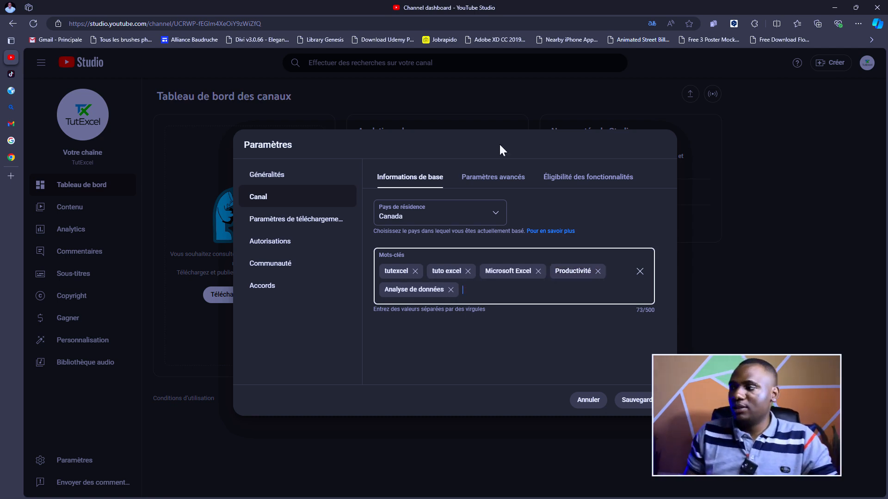
{"action": "left_click", "coordinate": [499, 175]}
- In Paramètres avancés, select 'Non, définissez cette chaîne…' as not made for kids
{"action": "scroll", "coordinate": [561, 214], "scroll_direction": "down", "scroll_amount": 3}
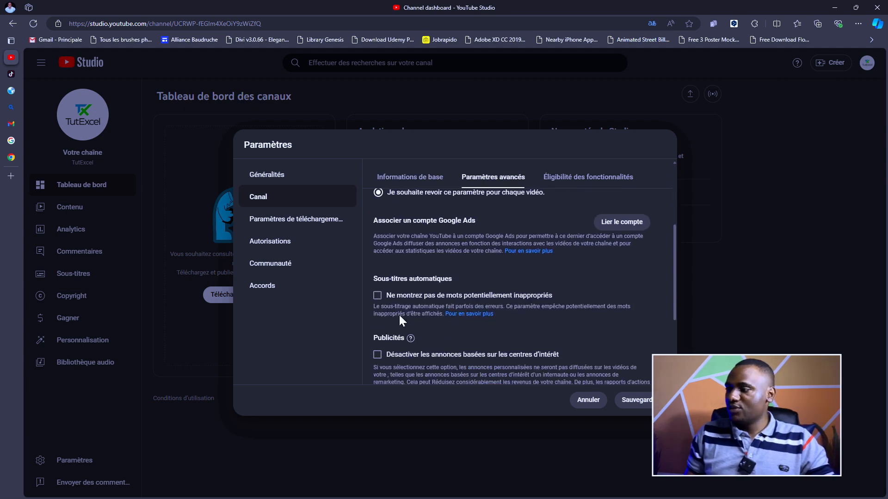
{"action": "scroll", "coordinate": [590, 281], "scroll_direction": "down", "scroll_amount": 3}
{"action": "scroll", "coordinate": [589, 283], "scroll_direction": "up", "scroll_amount": 6}
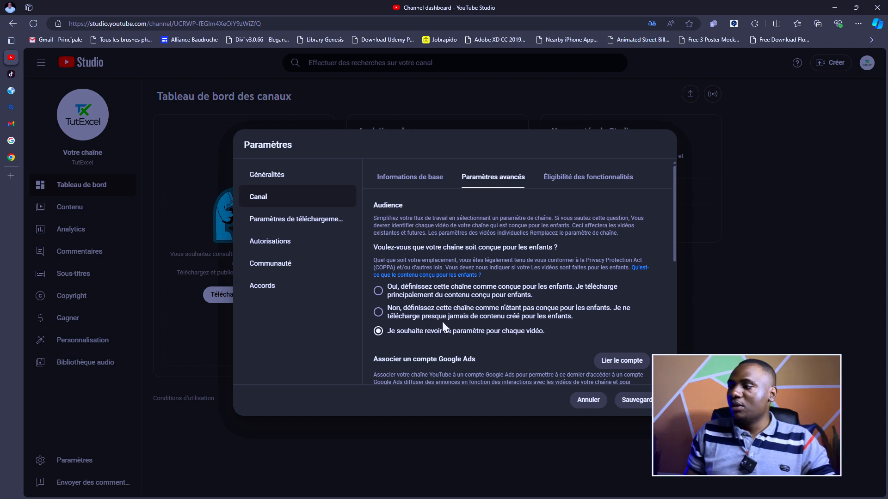
{"action": "left_click", "coordinate": [481, 317]}
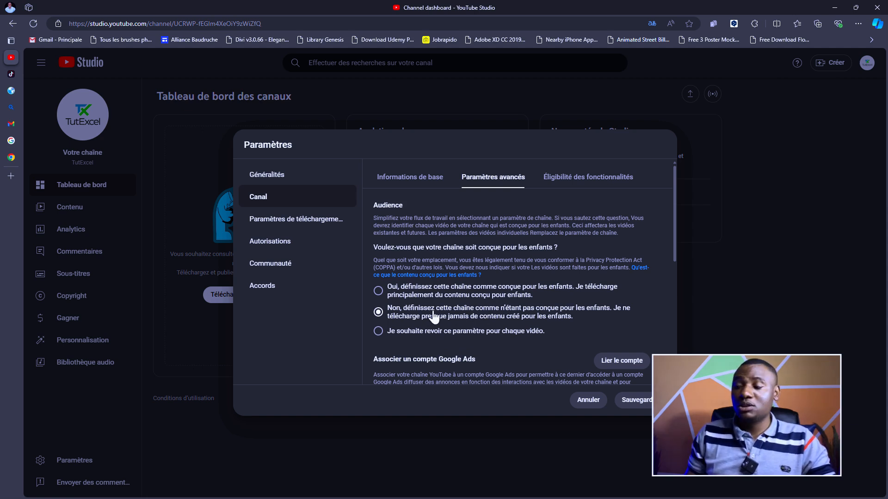
- Read through the Google Ads description, then show the Éligibilité des fonctionnalités tiers
{"action": "scroll", "coordinate": [549, 273], "scroll_direction": "down", "scroll_amount": 6}
{"action": "scroll", "coordinate": [547, 274], "scroll_direction": "up", "scroll_amount": 4}
{"action": "scroll", "coordinate": [479, 282], "scroll_direction": "down", "scroll_amount": 4}
{"action": "scroll", "coordinate": [468, 290], "scroll_direction": "up", "scroll_amount": 4}
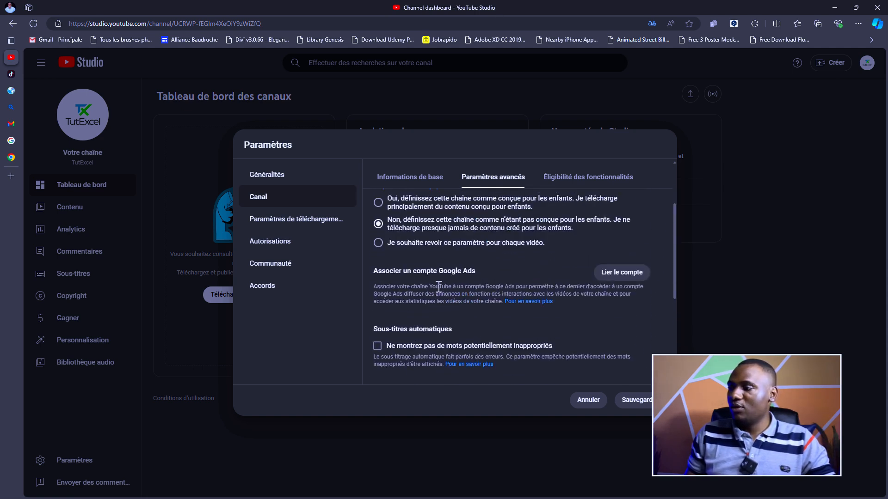
{"action": "left_click_drag", "start_coordinate": [376, 287], "coordinate": [609, 285]}
{"action": "left_click", "coordinate": [469, 284]}
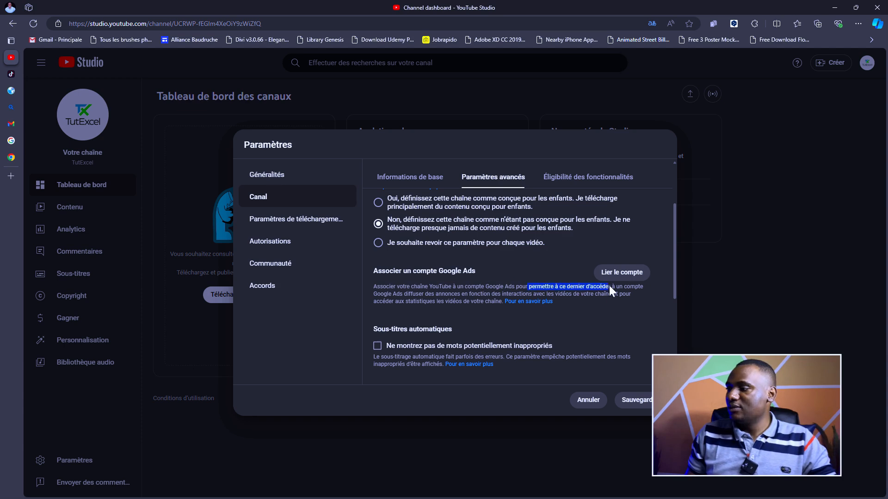
{"action": "left_click", "coordinate": [597, 296]}
{"action": "left_click_drag", "start_coordinate": [368, 302], "coordinate": [445, 302]}
{"action": "left_click", "coordinate": [584, 288]}
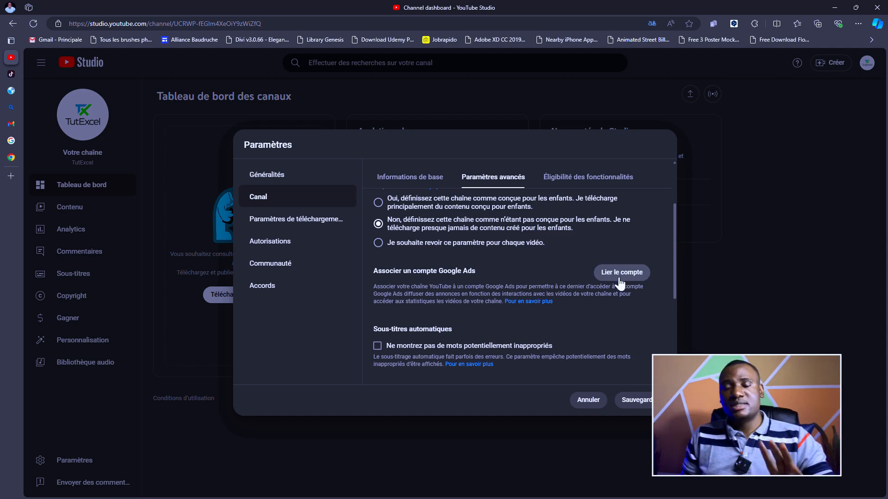
{"action": "scroll", "coordinate": [561, 275], "scroll_direction": "down", "scroll_amount": 3}
{"action": "scroll", "coordinate": [588, 257], "scroll_direction": "down", "scroll_amount": 1}
{"action": "scroll", "coordinate": [585, 241], "scroll_direction": "up", "scroll_amount": 3}
{"action": "left_click", "coordinate": [587, 177]}
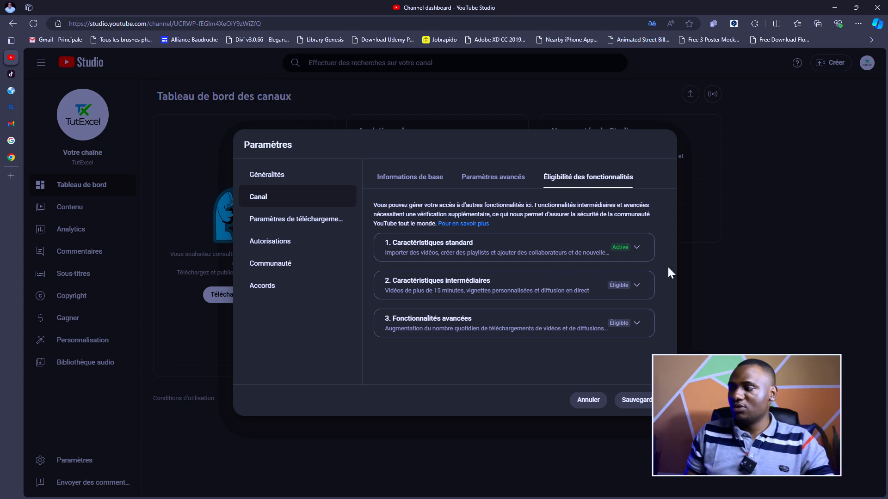
- Expand '2. Caractéristiques intermédiaires' to see its phone number verification requirement
{"action": "left_click", "coordinate": [634, 288]}
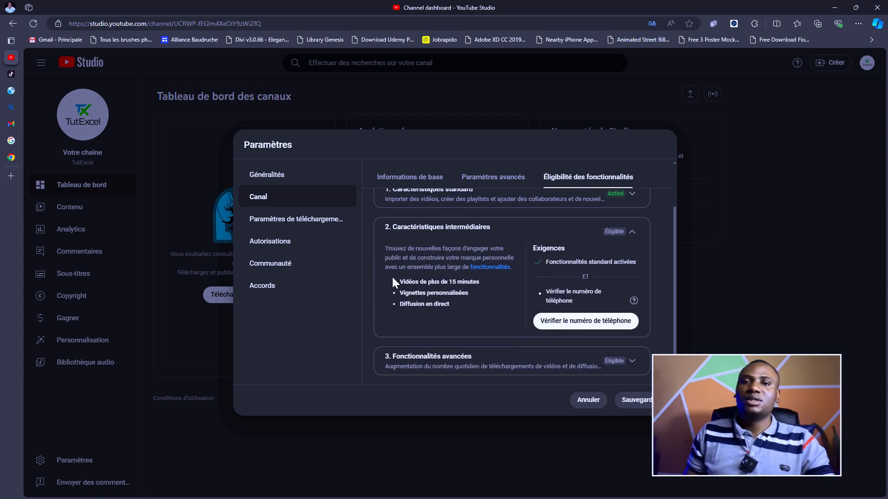
{"action": "scroll", "coordinate": [499, 241], "scroll_direction": "up", "scroll_amount": 1}
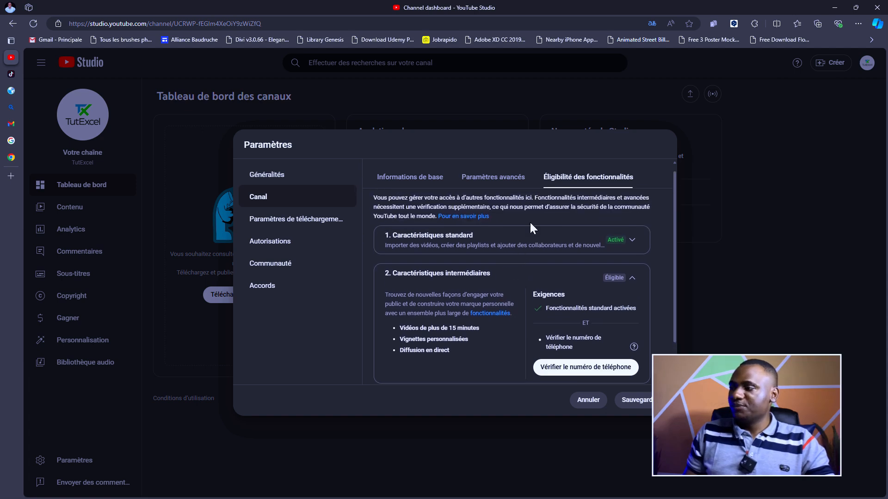
{"action": "scroll", "coordinate": [564, 234], "scroll_direction": "down", "scroll_amount": 1}
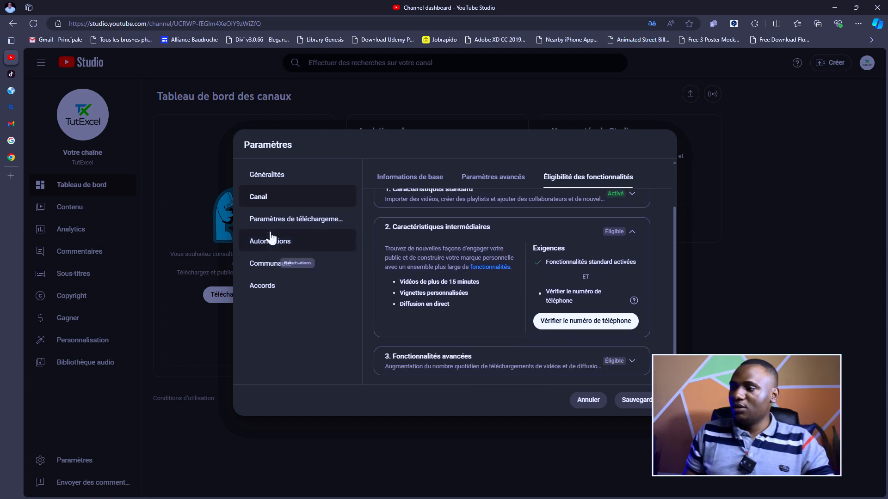
- Set the default upload visibility to Non cotées, then show the Paramètres avancés upload defaults
{"action": "left_click", "coordinate": [282, 220]}
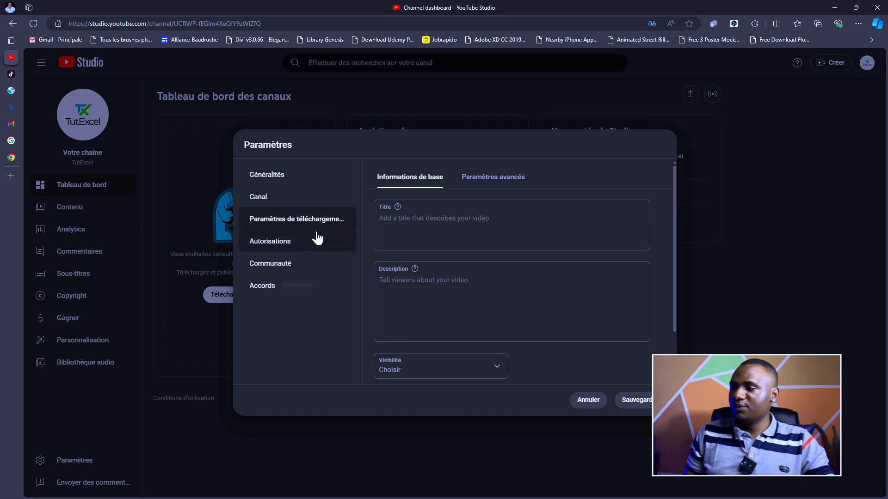
{"action": "left_click", "coordinate": [417, 230]}
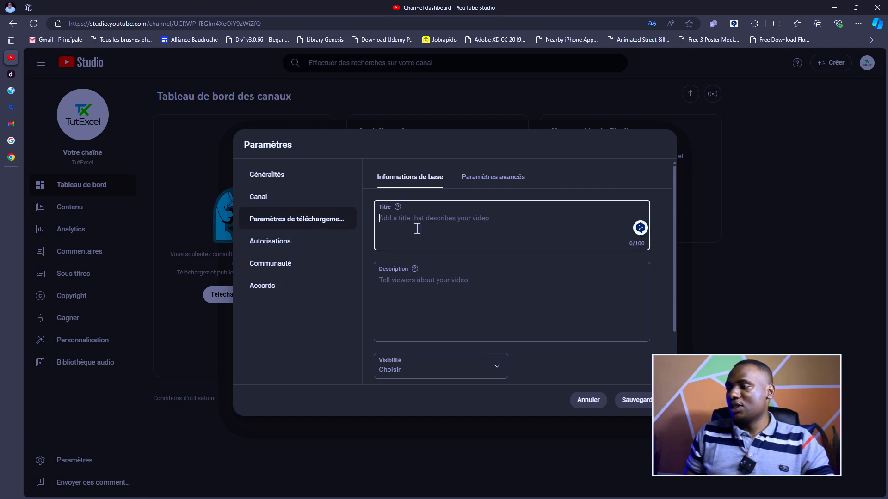
{"action": "left_click", "coordinate": [456, 292]}
{"action": "scroll", "coordinate": [485, 298], "scroll_direction": "down", "scroll_amount": 2}
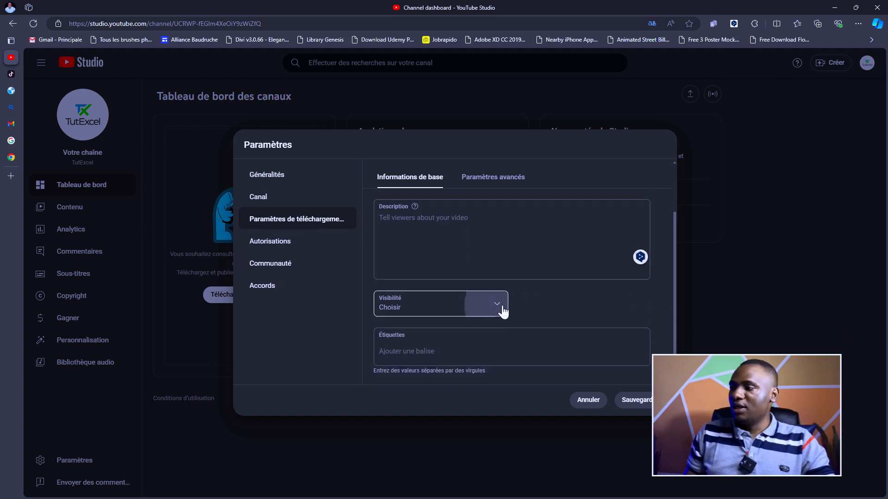
{"action": "left_click", "coordinate": [501, 307]}
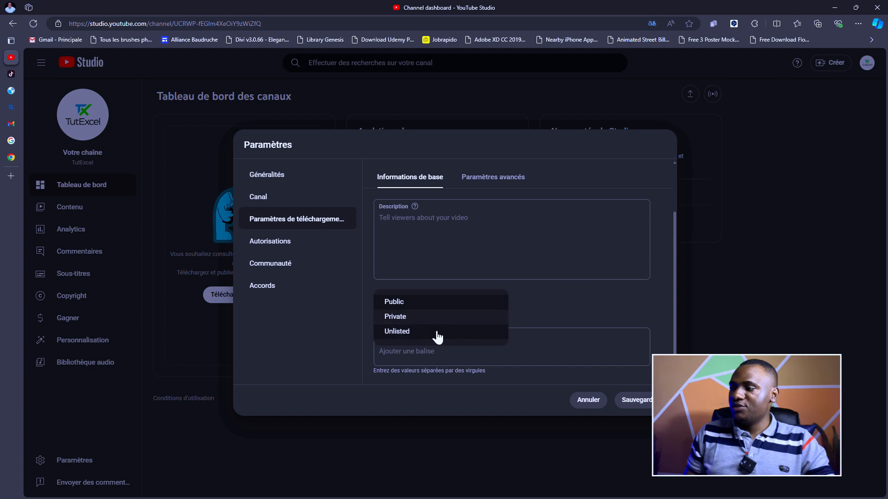
{"action": "left_click", "coordinate": [399, 331]}
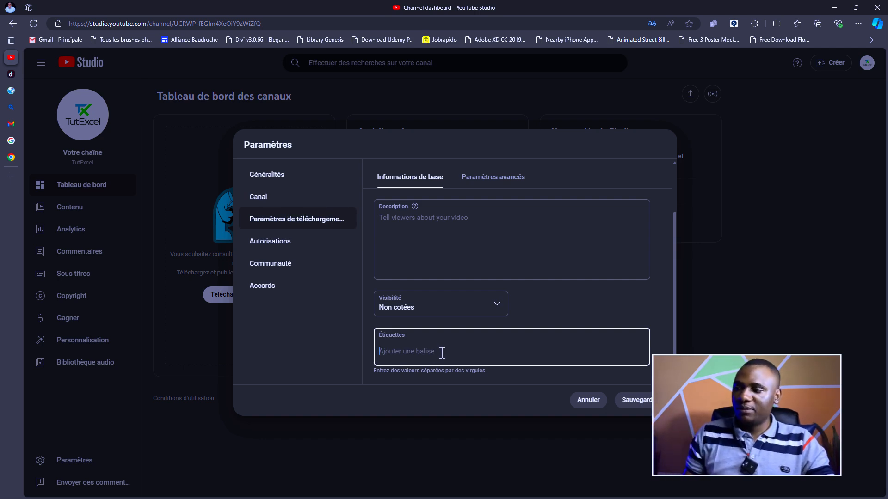
{"action": "left_click", "coordinate": [505, 184]}
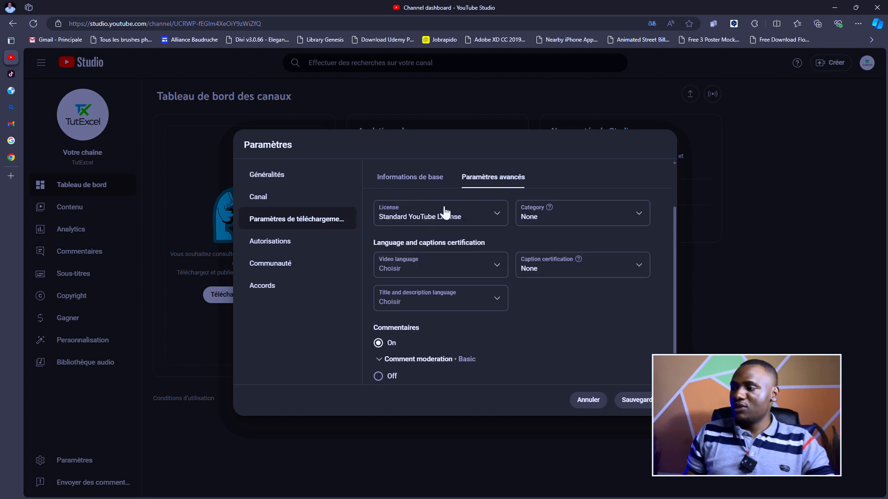
- Set the default video language for uploads to Français
{"action": "scroll", "coordinate": [446, 213], "scroll_direction": "up", "scroll_amount": 1}
{"action": "scroll", "coordinate": [458, 236], "scroll_direction": "up", "scroll_amount": 1}
{"action": "scroll", "coordinate": [538, 222], "scroll_direction": "up", "scroll_amount": 1}
{"action": "scroll", "coordinate": [557, 224], "scroll_direction": "down", "scroll_amount": 1}
{"action": "scroll", "coordinate": [416, 260], "scroll_direction": "down", "scroll_amount": 3}
{"action": "scroll", "coordinate": [424, 269], "scroll_direction": "up", "scroll_amount": 3}
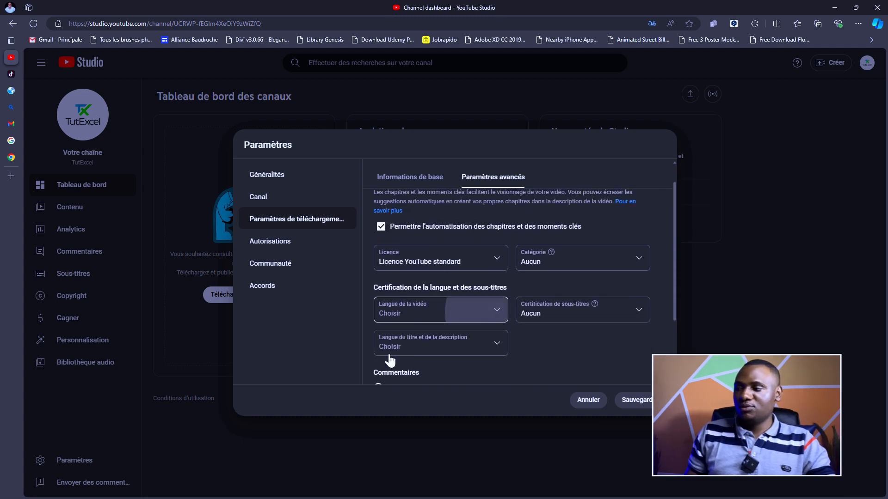
{"action": "left_click", "coordinate": [463, 321]}
{"action": "scroll", "coordinate": [439, 237], "scroll_direction": "down", "scroll_amount": 18}
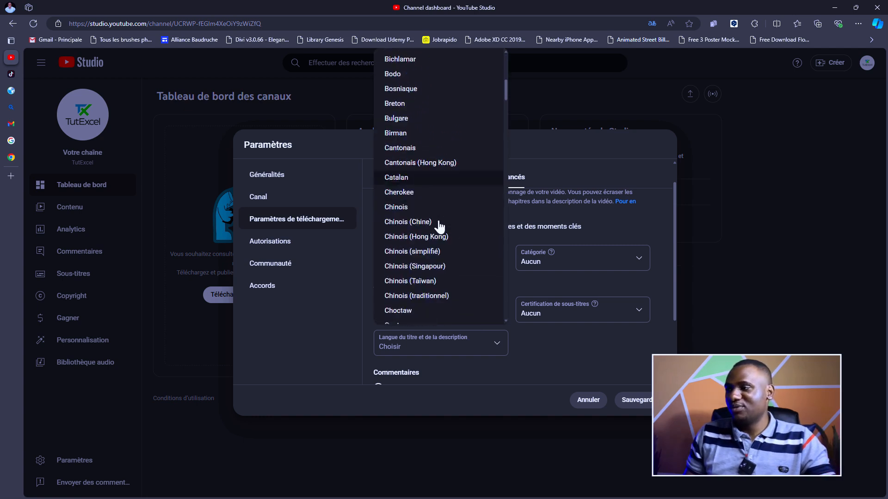
{"action": "scroll", "coordinate": [400, 188], "scroll_direction": "up", "scroll_amount": 1}
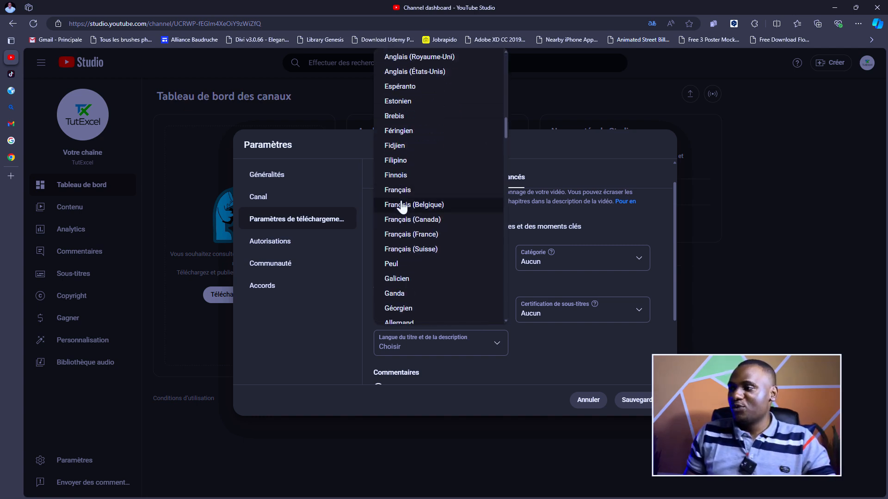
{"action": "left_click", "coordinate": [400, 189]}
- Choose Français as the default title and description language
{"action": "scroll", "coordinate": [590, 323], "scroll_direction": "down", "scroll_amount": 1}
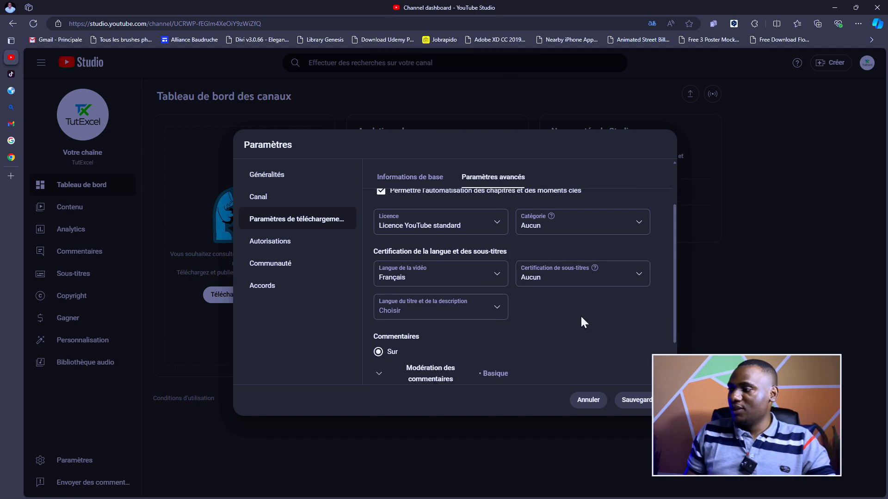
{"action": "left_click", "coordinate": [481, 301]}
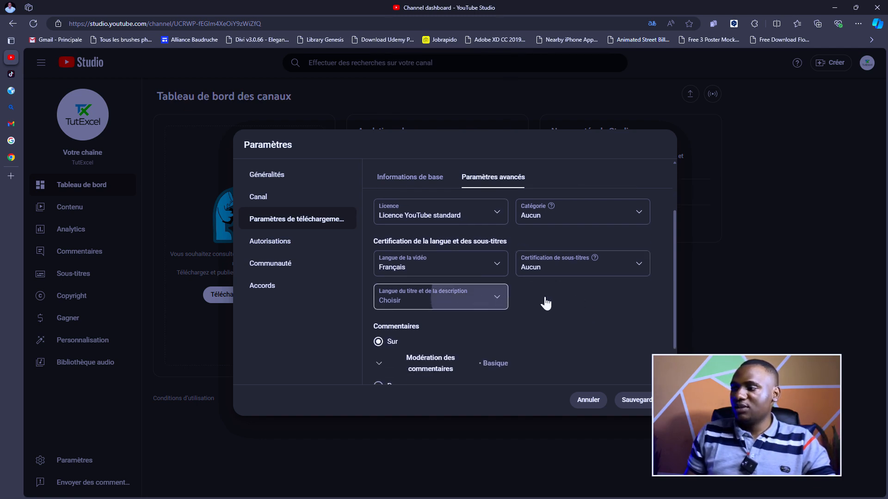
{"action": "scroll", "coordinate": [448, 223], "scroll_direction": "down", "scroll_amount": 5}
{"action": "scroll", "coordinate": [447, 223], "scroll_direction": "down", "scroll_amount": 4}
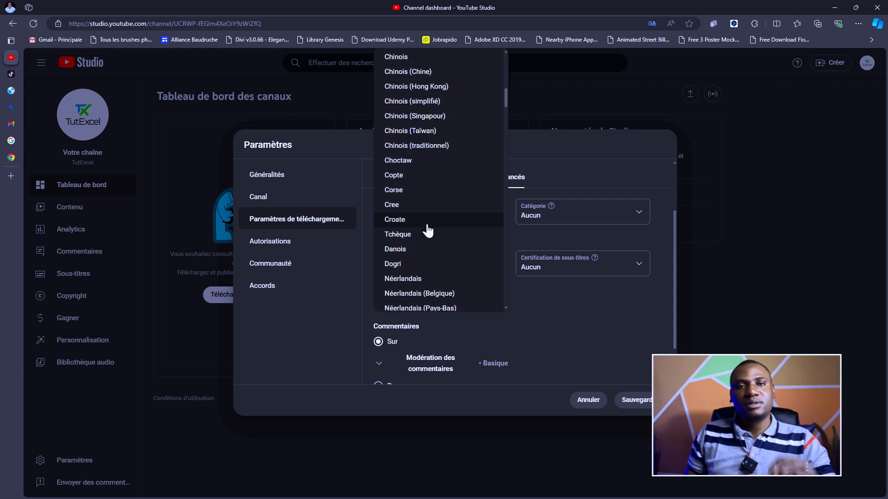
{"action": "scroll", "coordinate": [426, 240], "scroll_direction": "down", "scroll_amount": 4}
{"action": "scroll", "coordinate": [421, 250], "scroll_direction": "down", "scroll_amount": 5}
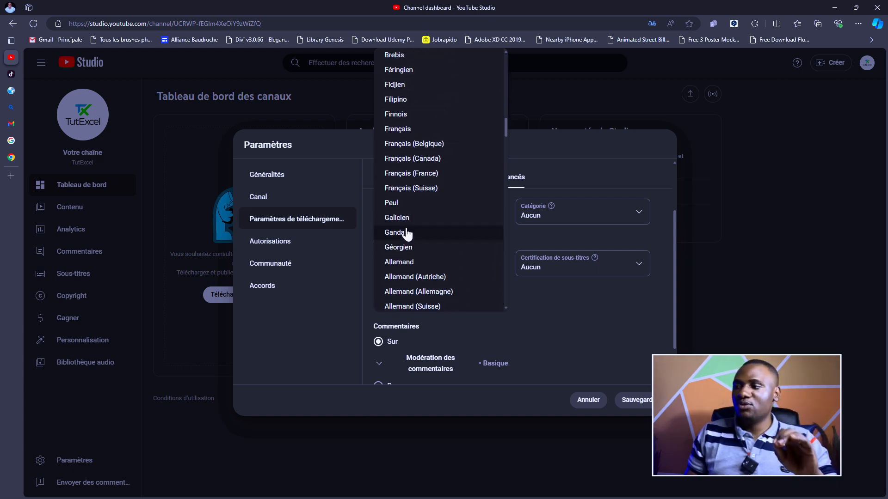
{"action": "left_click", "coordinate": [400, 129]}
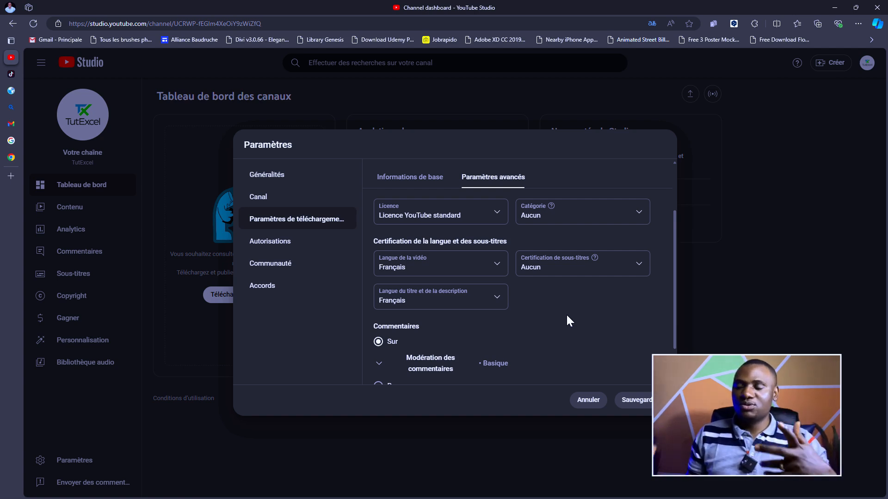
{"action": "scroll", "coordinate": [567, 319], "scroll_direction": "down", "scroll_amount": 1}
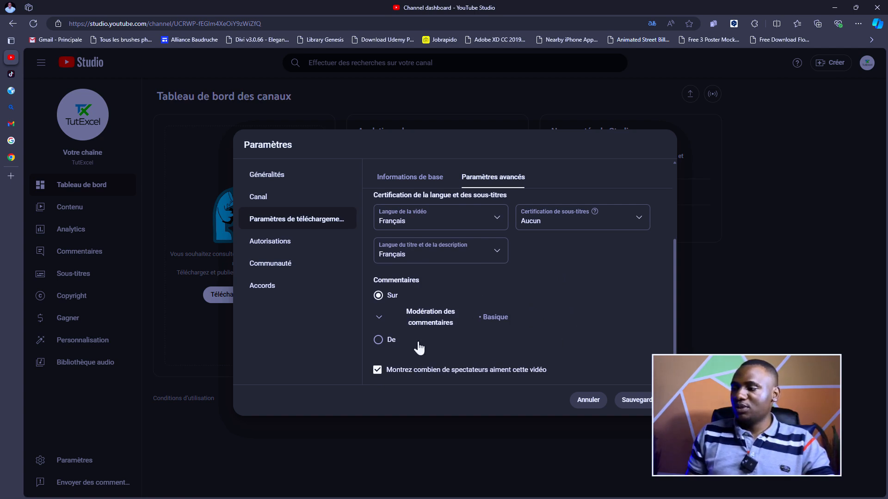
{"action": "scroll", "coordinate": [620, 312], "scroll_direction": "up", "scroll_amount": 3}
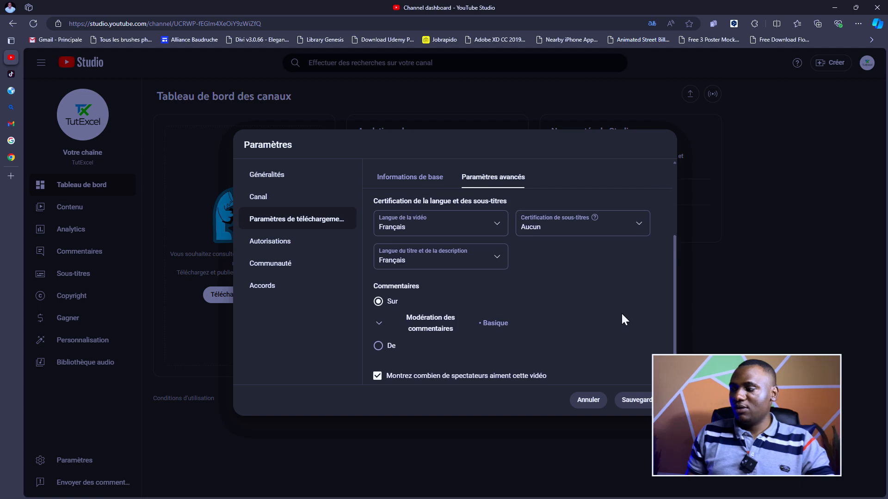
- Review the Autorisations list with TutExcel's owner entry, then move on to Communauté
{"action": "left_click", "coordinate": [276, 242]}
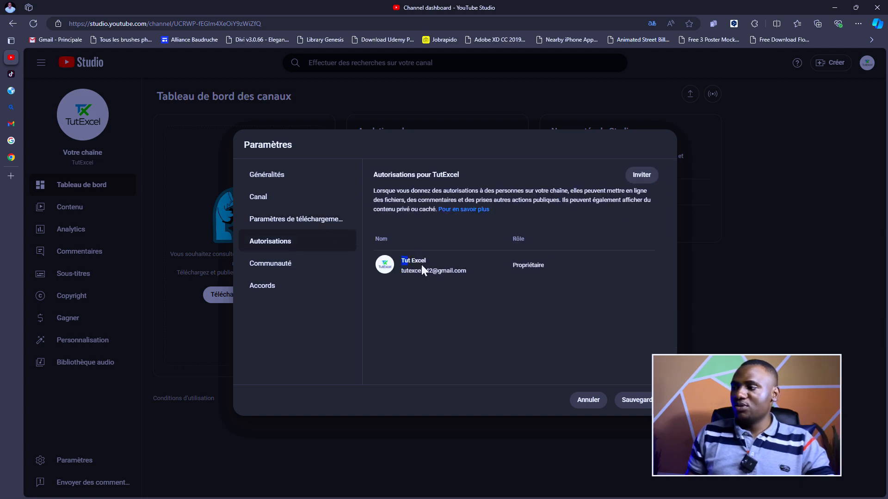
{"action": "left_click_drag", "start_coordinate": [421, 268], "coordinate": [573, 266]}
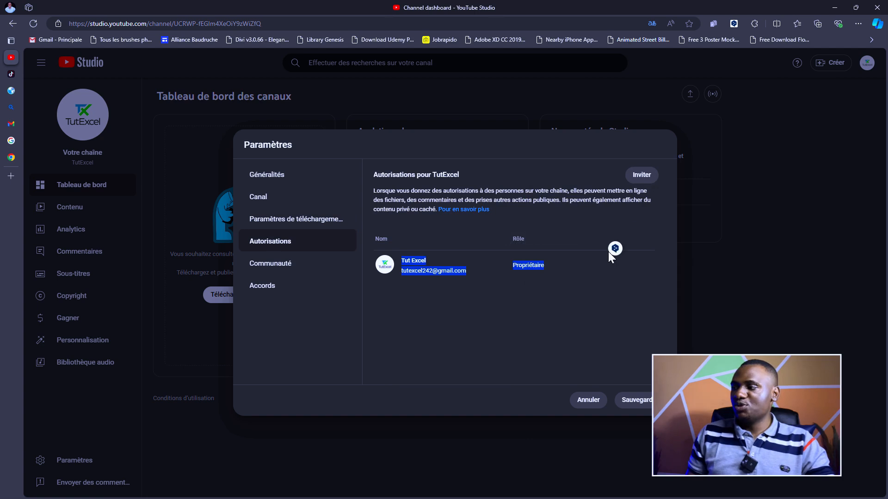
{"action": "left_click", "coordinate": [537, 266]}
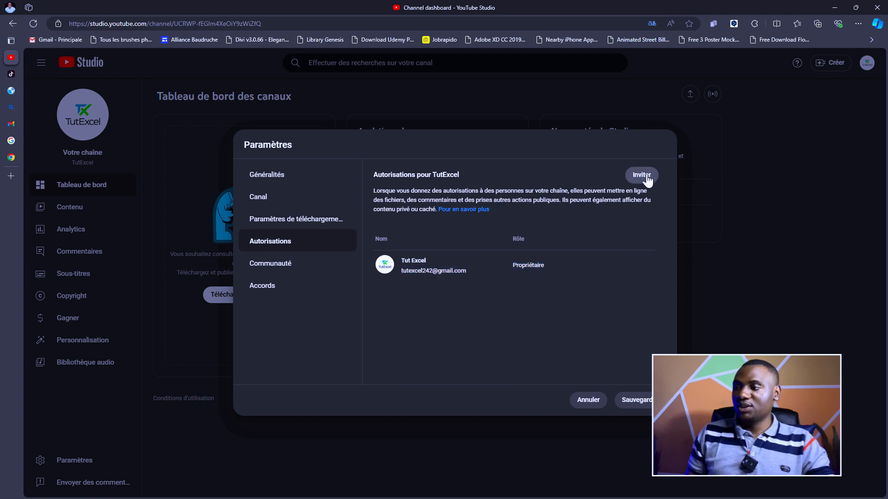
{"action": "left_click", "coordinate": [267, 276]}
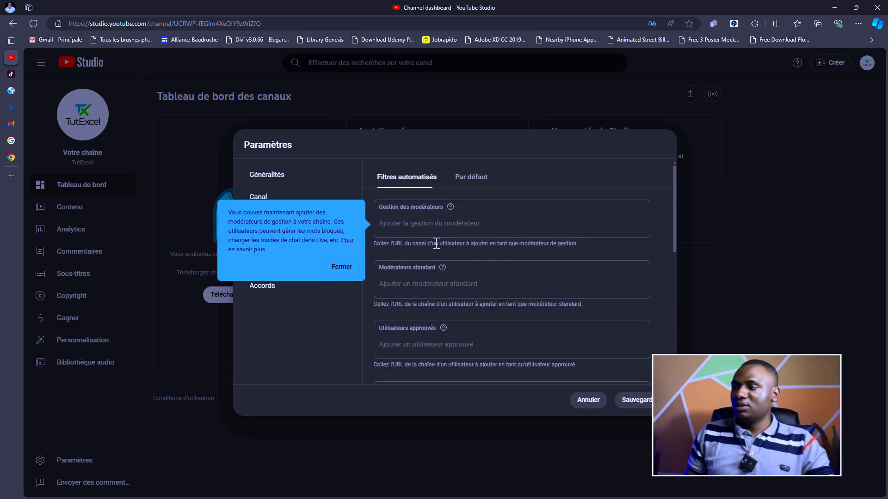
- Tick 'Toutes les chaînes peuvent rediriger vers mon contenu' under Redirections en direct
{"action": "scroll", "coordinate": [484, 268], "scroll_direction": "down", "scroll_amount": 5}
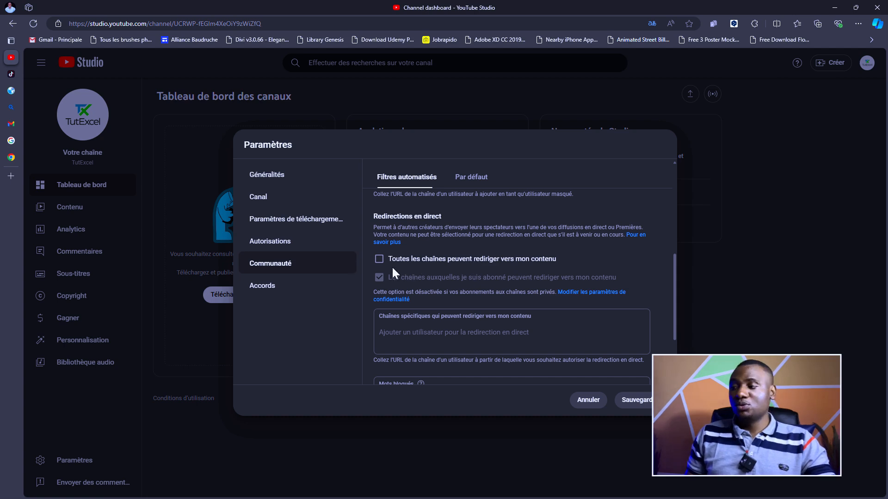
{"action": "left_click", "coordinate": [379, 260]}
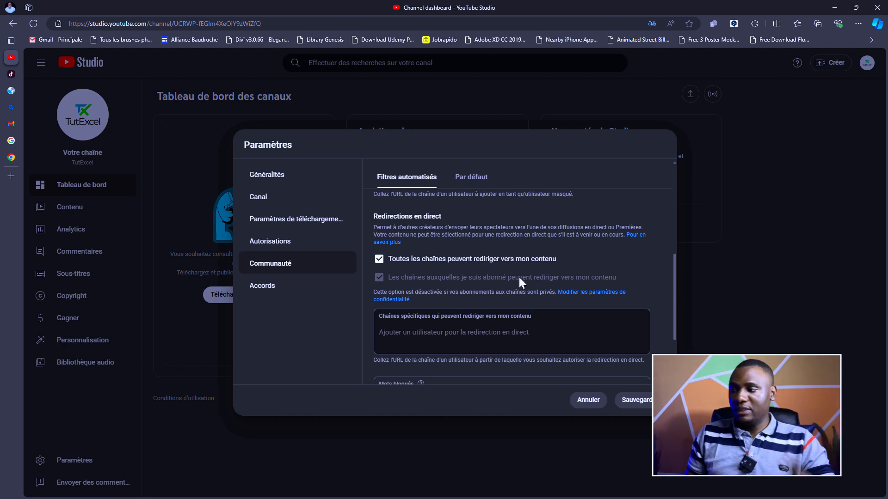
{"action": "scroll", "coordinate": [519, 282], "scroll_direction": "down", "scroll_amount": 2}
{"action": "scroll", "coordinate": [468, 277], "scroll_direction": "up", "scroll_amount": 1}
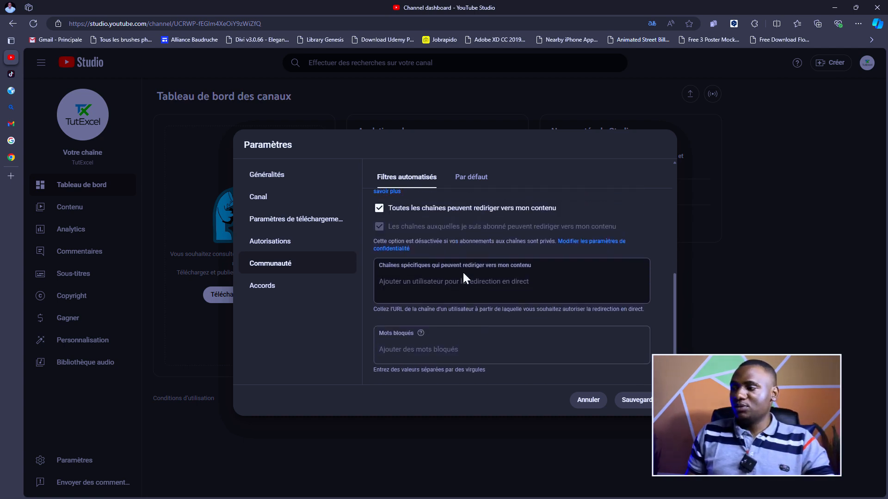
{"action": "scroll", "coordinate": [463, 277], "scroll_direction": "down", "scroll_amount": 1}
{"action": "scroll", "coordinate": [463, 271], "scroll_direction": "up", "scroll_amount": 3}
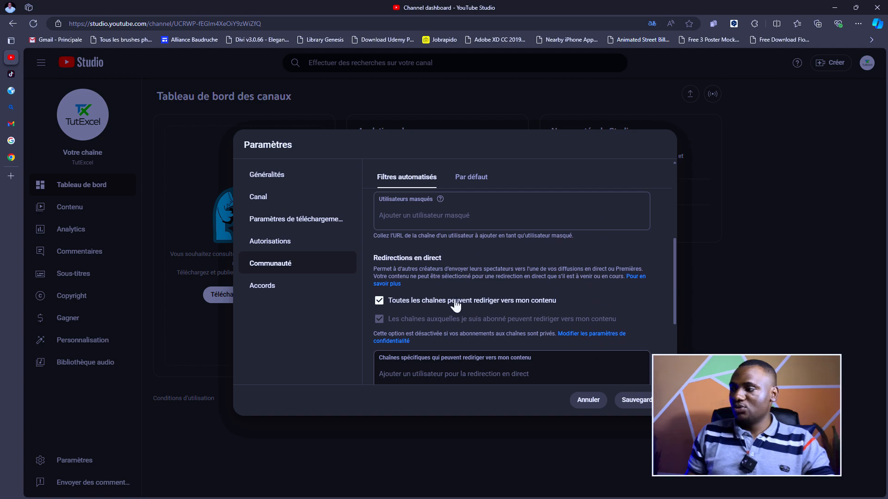
{"action": "scroll", "coordinate": [520, 294], "scroll_direction": "up", "scroll_amount": 2}
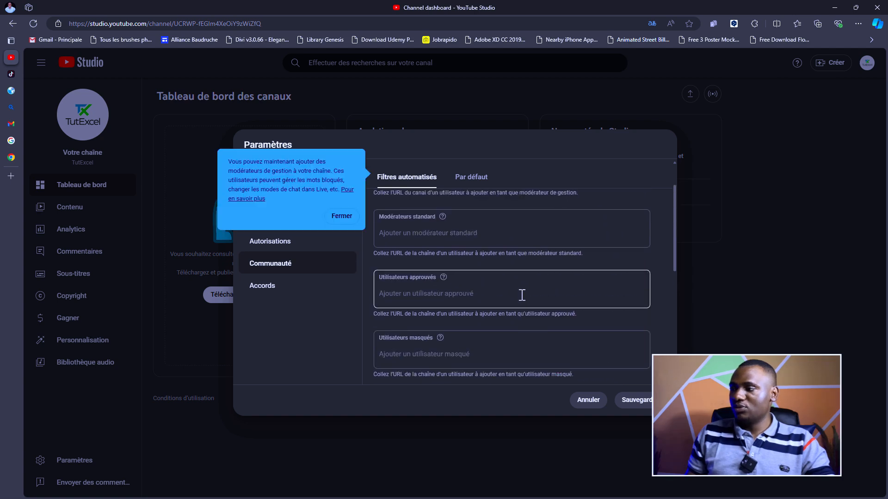
- Show the community Par défaut comment settings, then go to the Accords section
{"action": "scroll", "coordinate": [520, 293], "scroll_direction": "down", "scroll_amount": 5}
{"action": "scroll", "coordinate": [481, 319], "scroll_direction": "up", "scroll_amount": 4}
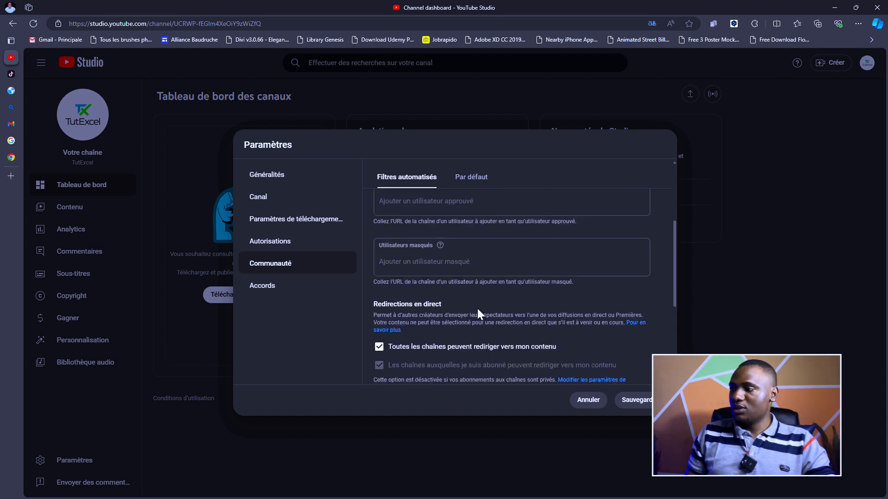
{"action": "scroll", "coordinate": [479, 312], "scroll_direction": "up", "scroll_amount": 1}
{"action": "scroll", "coordinate": [479, 312], "scroll_direction": "down", "scroll_amount": 2}
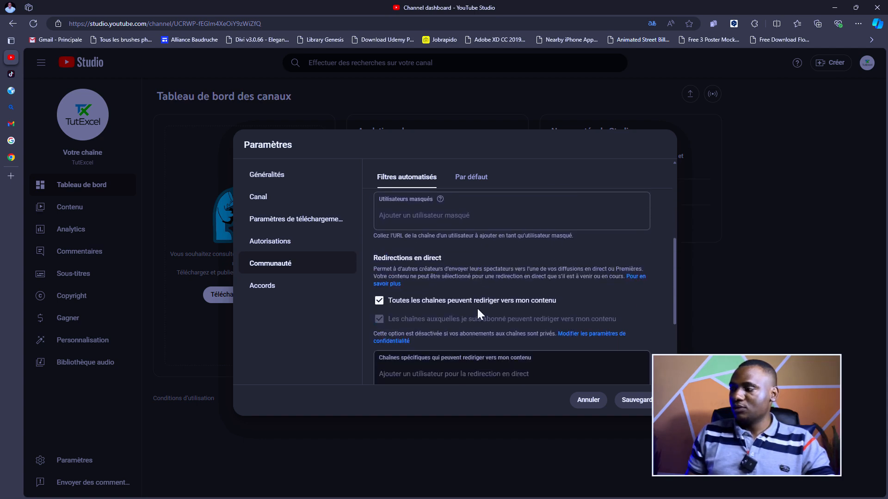
{"action": "scroll", "coordinate": [478, 308], "scroll_direction": "up", "scroll_amount": 4}
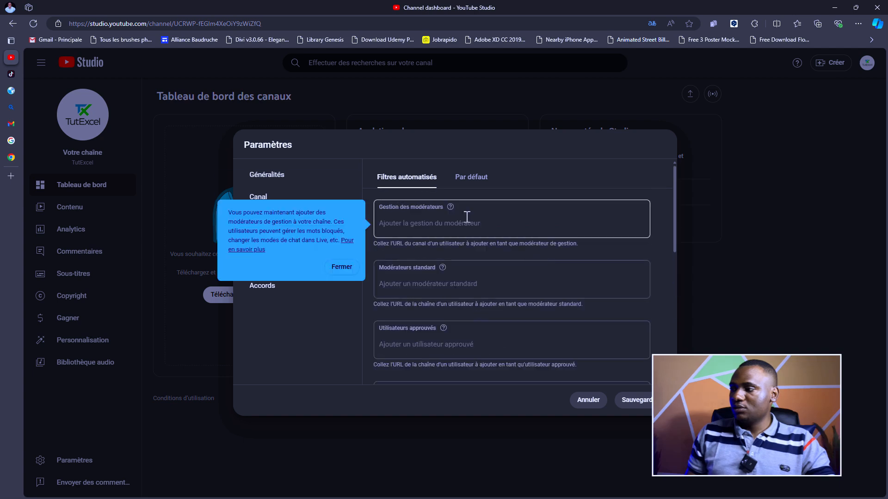
{"action": "scroll", "coordinate": [436, 228], "scroll_direction": "down", "scroll_amount": 3}
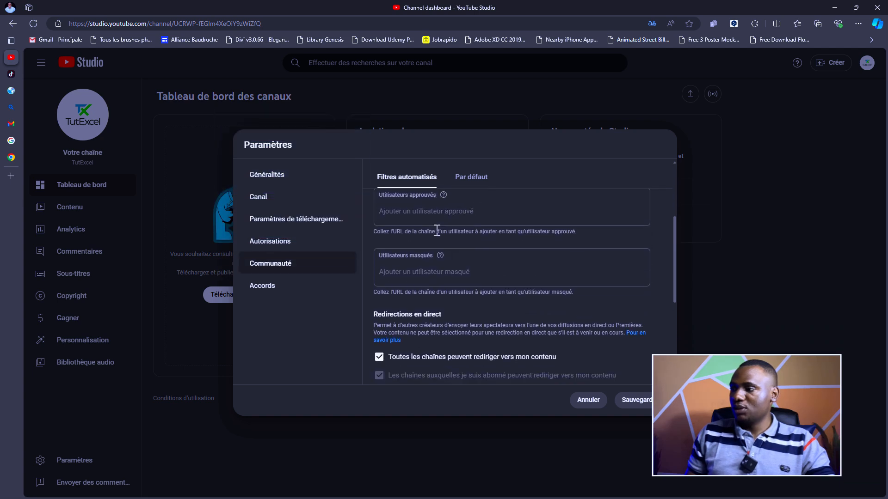
{"action": "scroll", "coordinate": [440, 250], "scroll_direction": "up", "scroll_amount": 2}
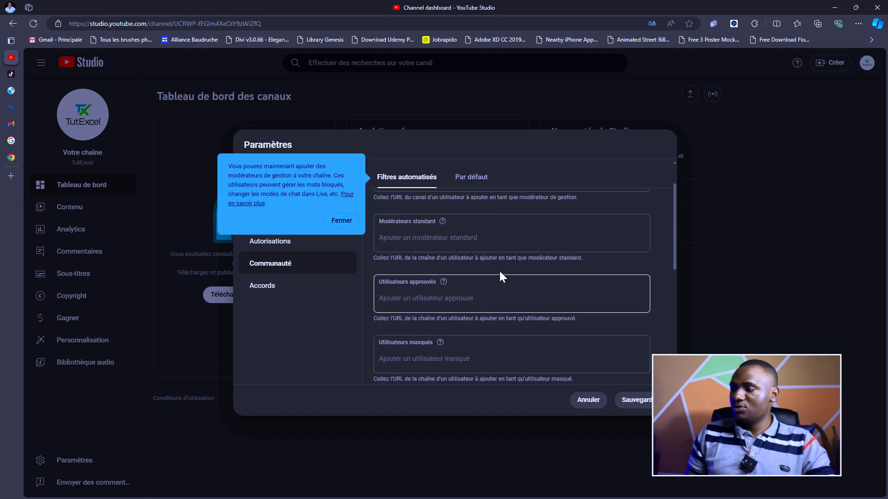
{"action": "left_click", "coordinate": [471, 178]}
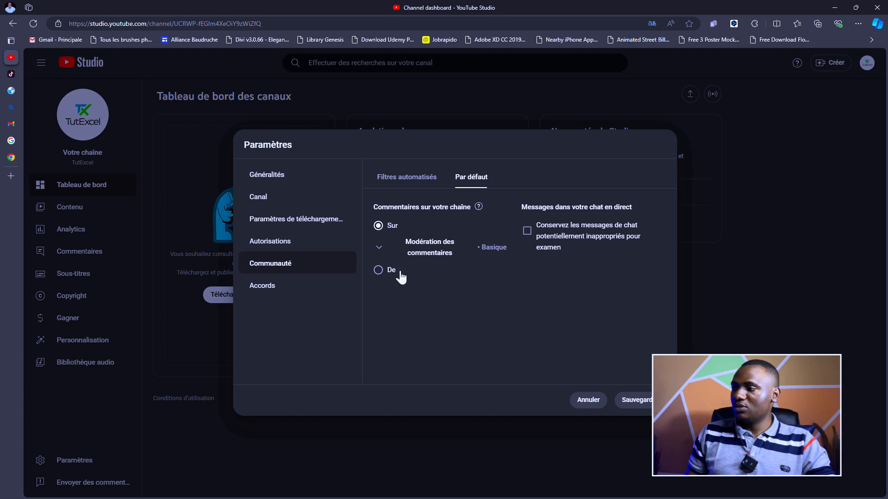
{"action": "left_click", "coordinate": [262, 294]}
- Return to the Paramètres avancés tab of the upload defaults
{"action": "left_click", "coordinate": [279, 227]}
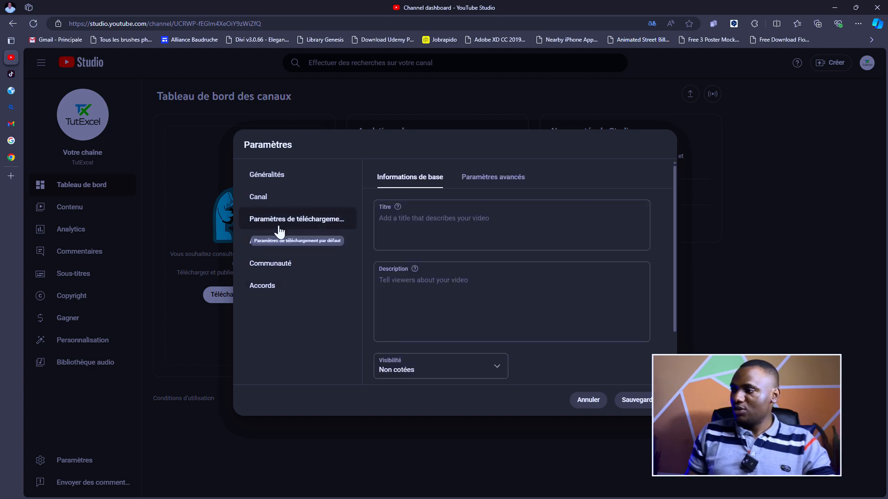
{"action": "scroll", "coordinate": [495, 216], "scroll_direction": "down", "scroll_amount": 2}
{"action": "scroll", "coordinate": [504, 215], "scroll_direction": "up", "scroll_amount": 1}
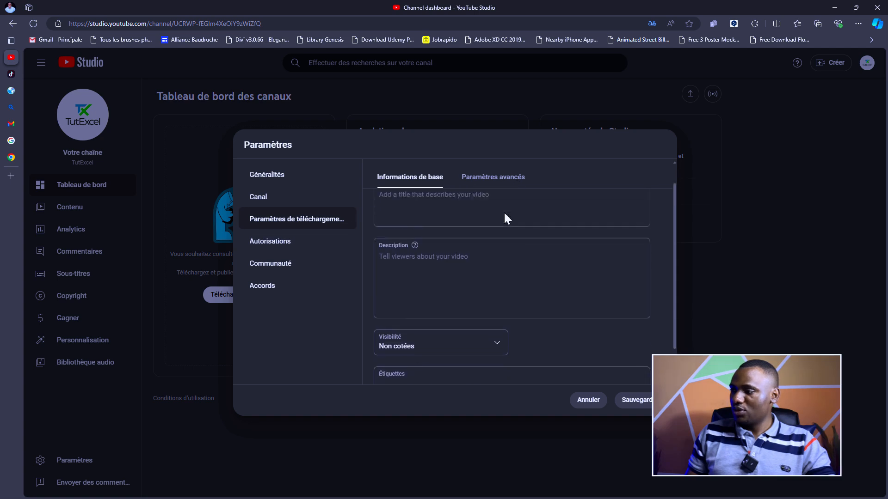
{"action": "left_click", "coordinate": [504, 184]}
{"action": "scroll", "coordinate": [574, 235], "scroll_direction": "down", "scroll_amount": 2}
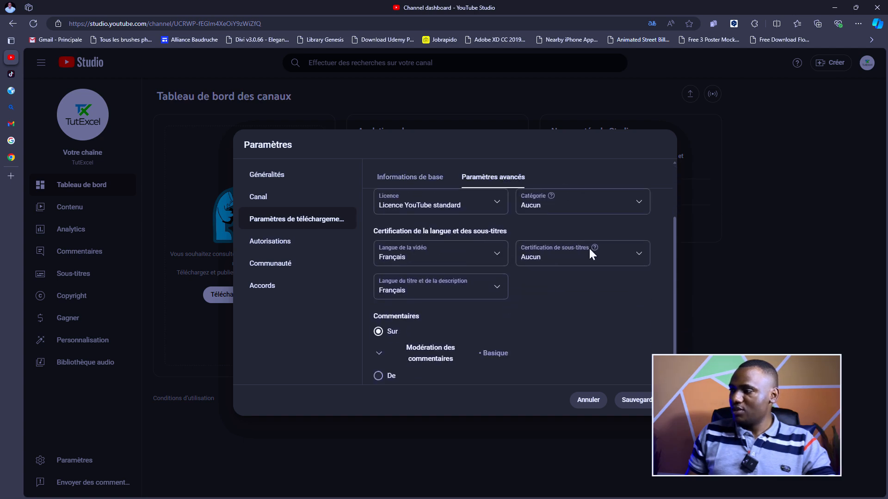
{"action": "scroll", "coordinate": [569, 257], "scroll_direction": "up", "scroll_amount": 1}
{"action": "scroll", "coordinate": [553, 268], "scroll_direction": "down", "scroll_amount": 2}
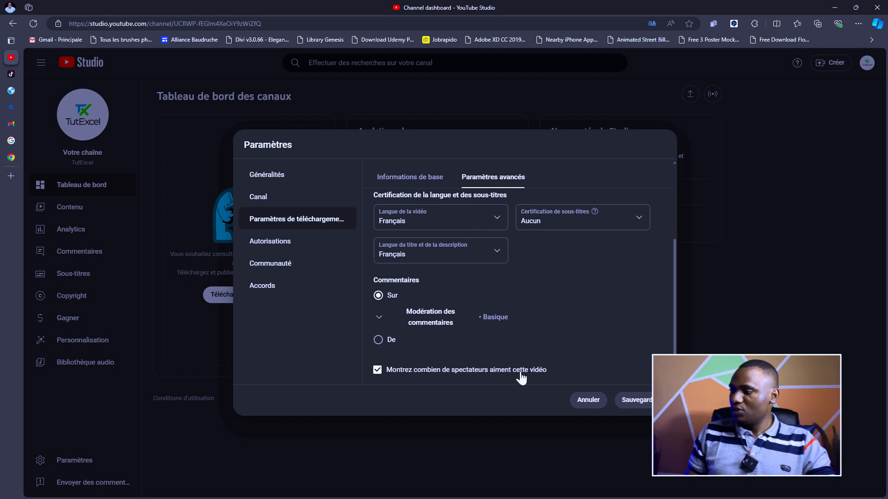
{"action": "scroll", "coordinate": [595, 306], "scroll_direction": "up", "scroll_amount": 2}
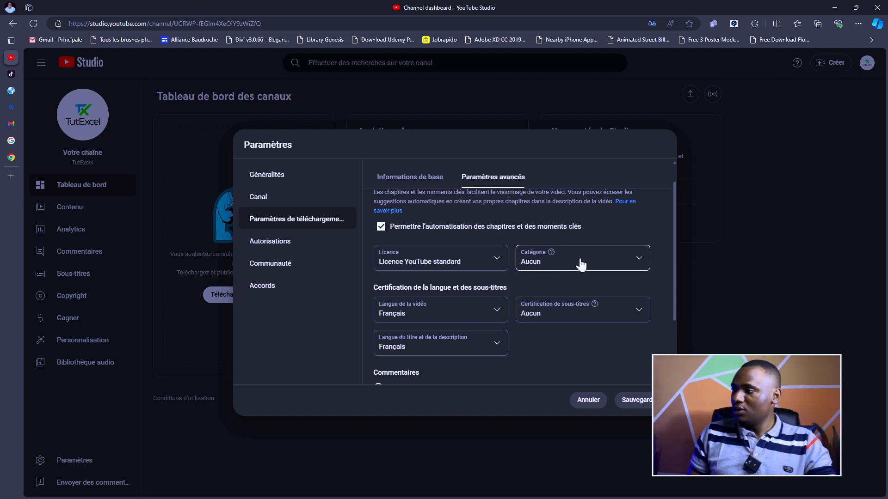
- Choose Éducation as the default video category for uploads
{"action": "left_click", "coordinate": [635, 259]}
{"action": "left_click", "coordinate": [638, 223]}
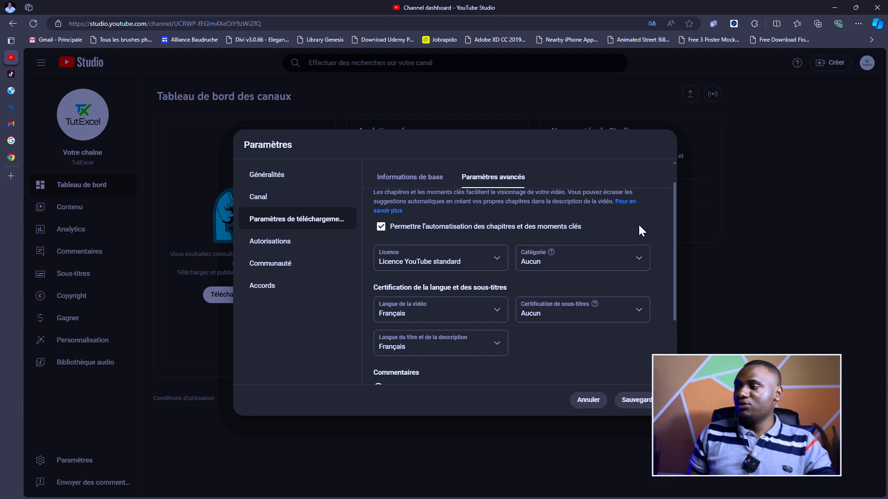
{"action": "left_click", "coordinate": [630, 260]}
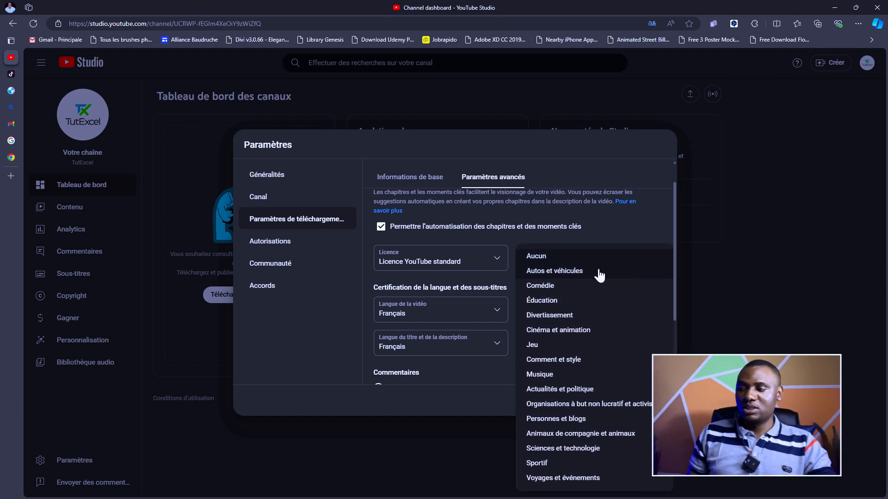
{"action": "left_click", "coordinate": [552, 300]}
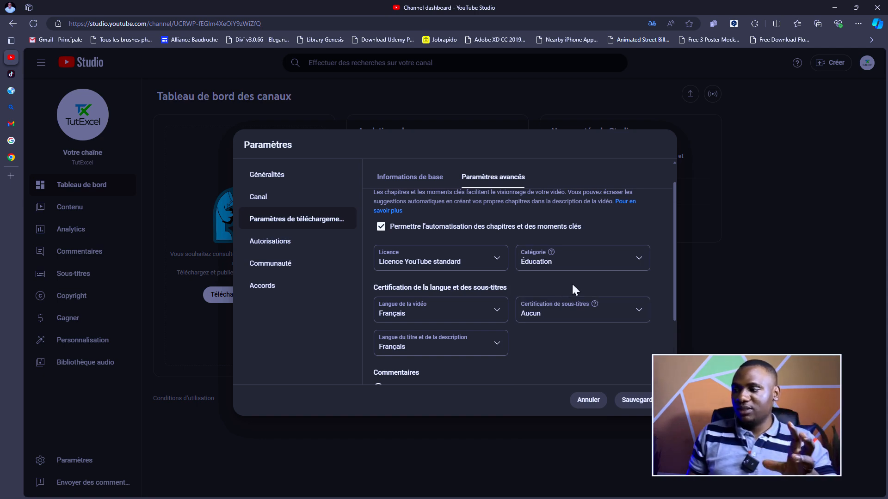
{"action": "scroll", "coordinate": [571, 283], "scroll_direction": "up", "scroll_amount": 1}
{"action": "scroll", "coordinate": [571, 291], "scroll_direction": "down", "scroll_amount": 2}
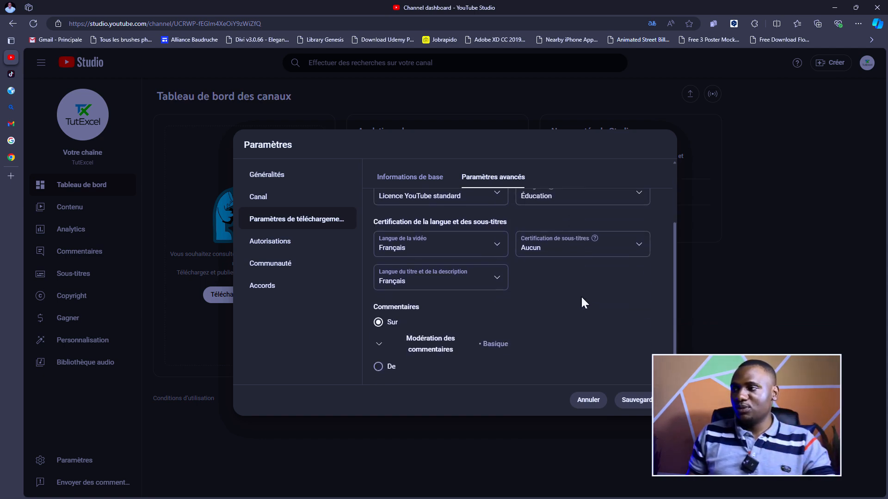
{"action": "scroll", "coordinate": [575, 301], "scroll_direction": "down", "scroll_amount": 1}
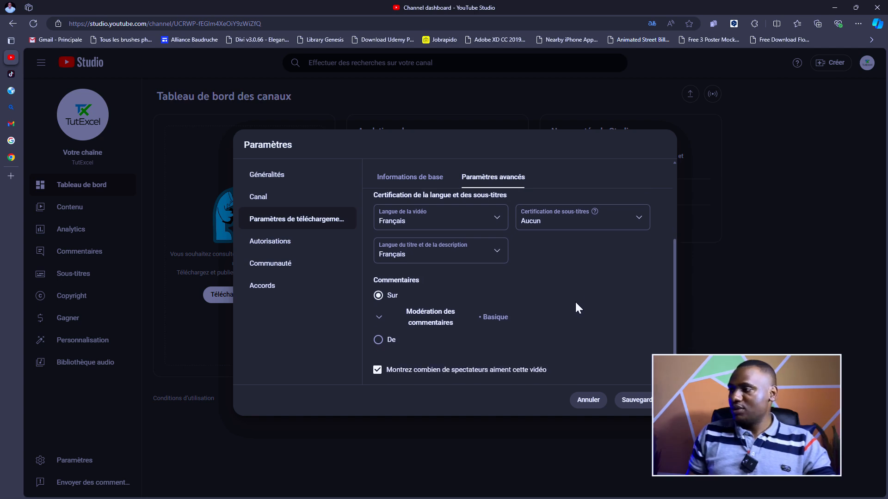
{"action": "scroll", "coordinate": [580, 249], "scroll_direction": "up", "scroll_amount": 3}
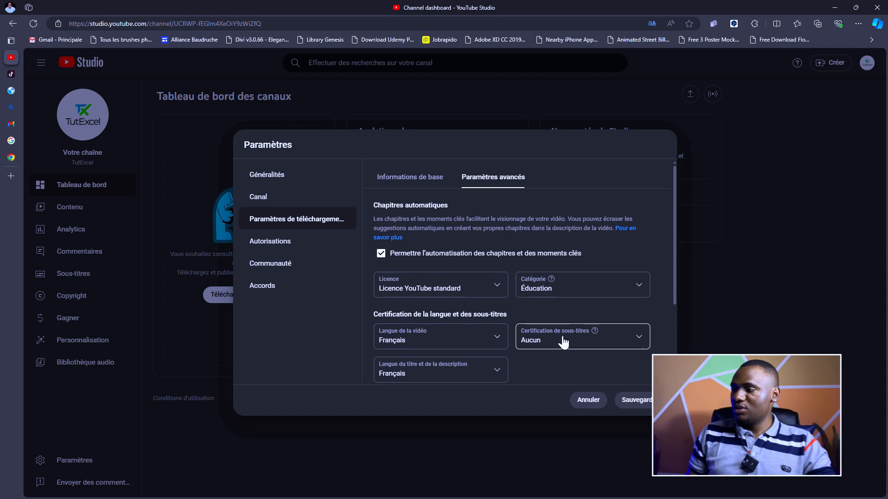
- Check the basic and advanced upload tabs, then go to the Canal settings
{"action": "left_click", "coordinate": [414, 181]}
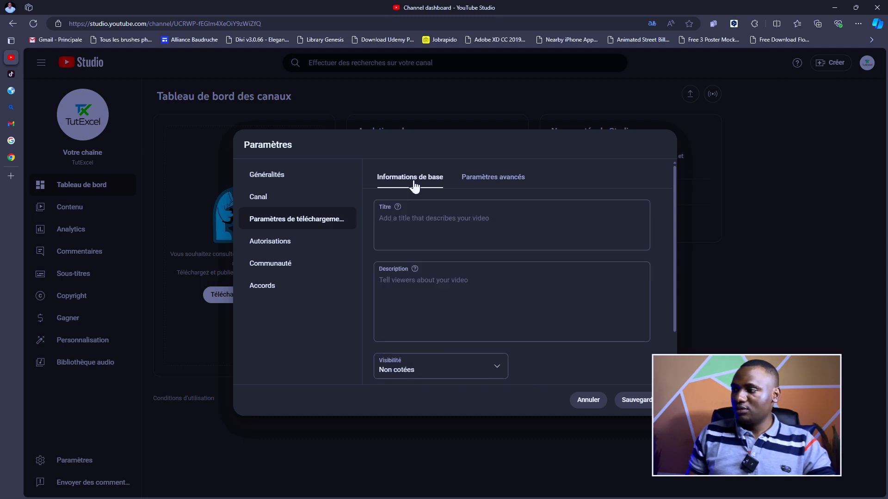
{"action": "left_click", "coordinate": [481, 184]}
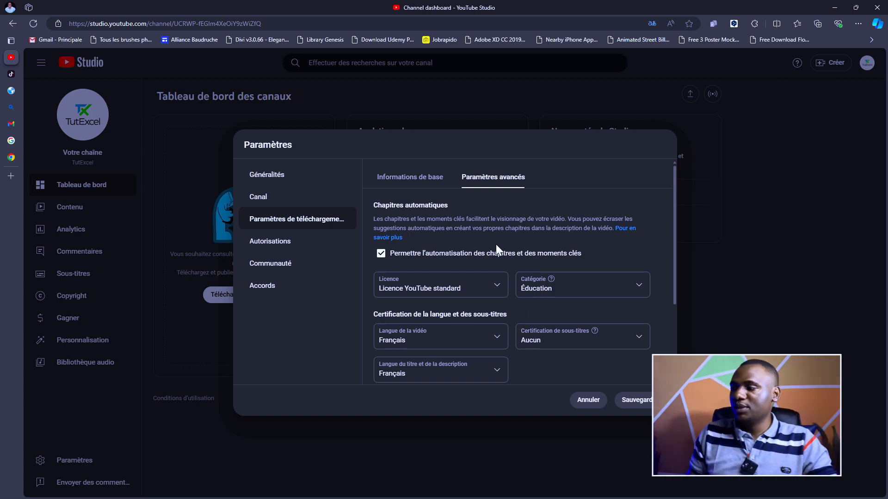
{"action": "left_click", "coordinate": [416, 181]}
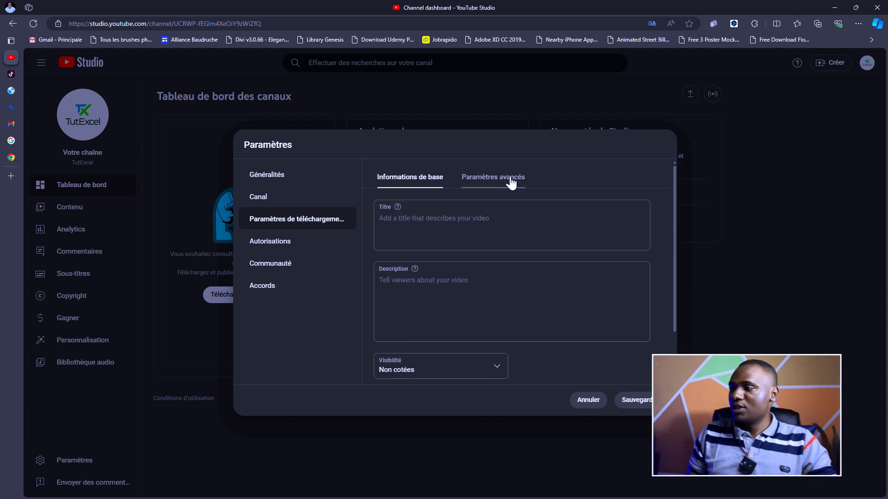
{"action": "scroll", "coordinate": [491, 287], "scroll_direction": "down", "scroll_amount": 1}
{"action": "scroll", "coordinate": [439, 264], "scroll_direction": "up", "scroll_amount": 2}
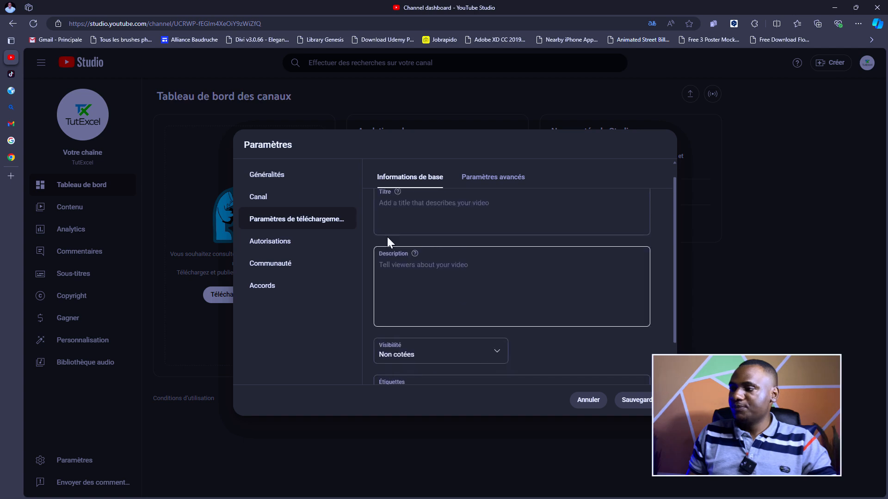
{"action": "left_click", "coordinate": [340, 198]}
- Open Canal's advanced settings and scroll down to the Clips section
{"action": "left_click", "coordinate": [617, 178]}
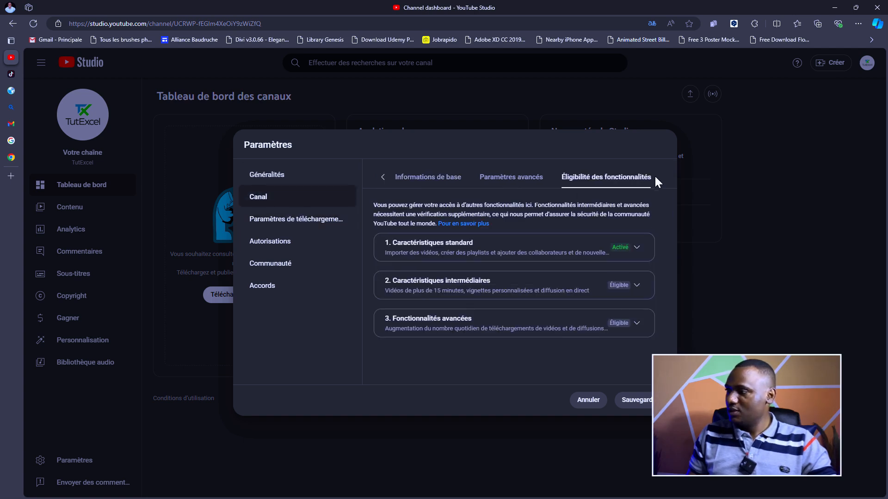
{"action": "left_click", "coordinate": [527, 179]}
{"action": "scroll", "coordinate": [481, 250], "scroll_direction": "down", "scroll_amount": 5}
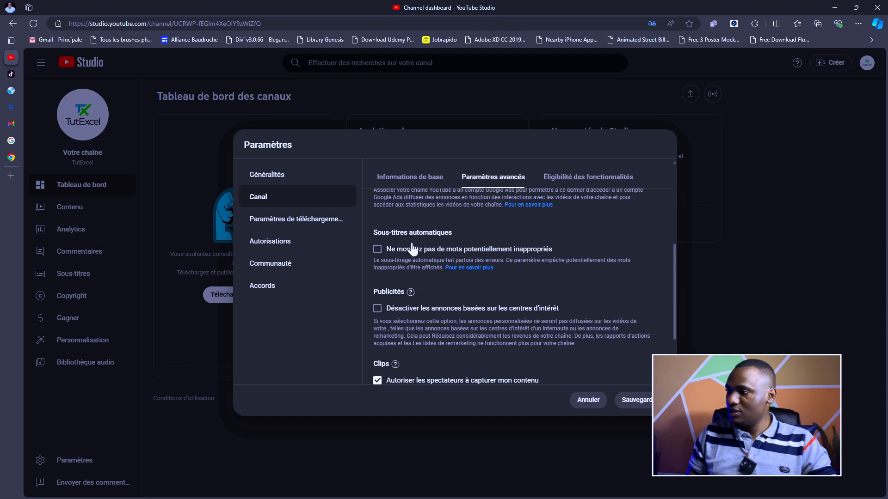
{"action": "scroll", "coordinate": [429, 239], "scroll_direction": "up", "scroll_amount": 1}
{"action": "scroll", "coordinate": [443, 246], "scroll_direction": "down", "scroll_amount": 2}
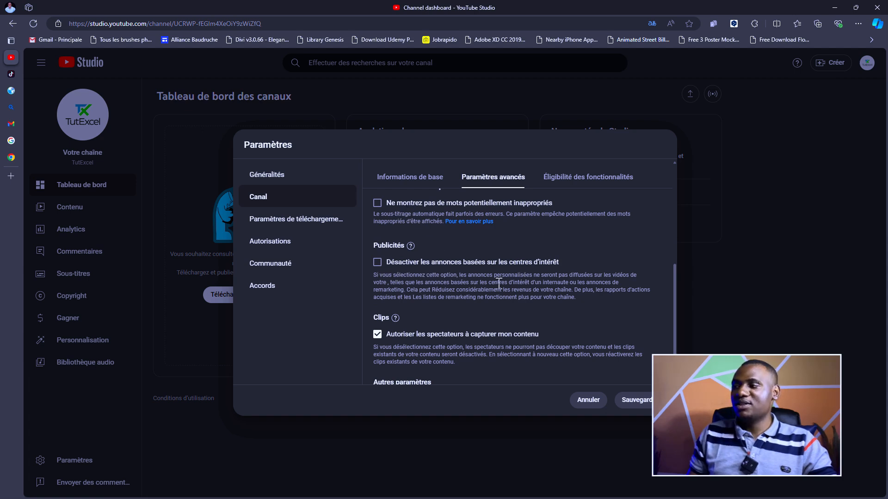
{"action": "scroll", "coordinate": [499, 287], "scroll_direction": "down", "scroll_amount": 1}
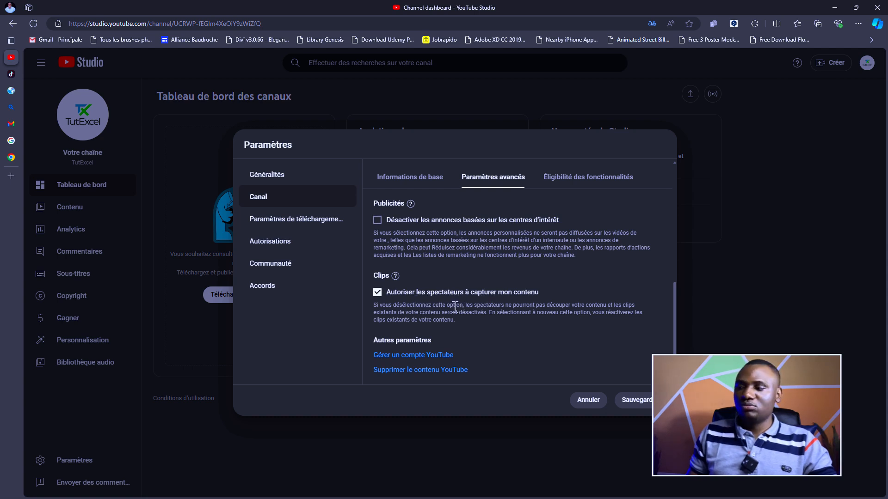
- Uncheck 'Autoriser les spectateurs à capturer mon contenu' under Clips
{"action": "left_click_drag", "start_coordinate": [386, 310], "coordinate": [463, 307]}
{"action": "left_click", "coordinate": [431, 316]}
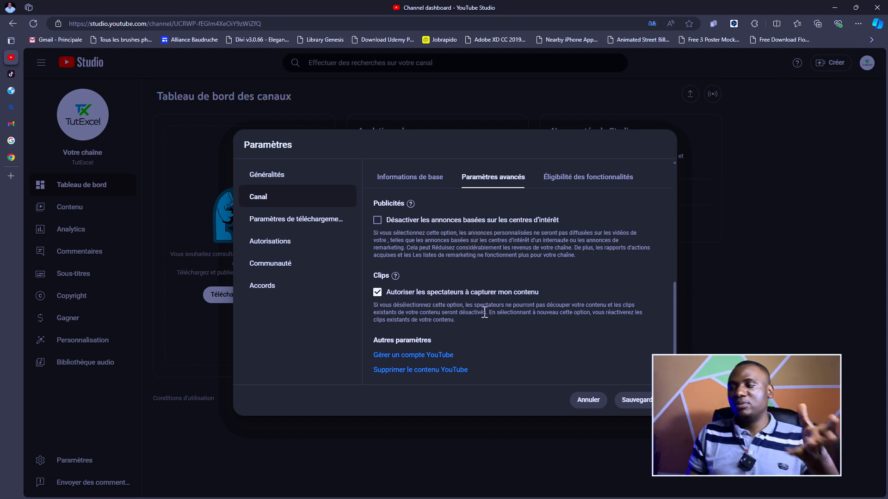
{"action": "left_click_drag", "start_coordinate": [382, 307], "coordinate": [528, 306]}
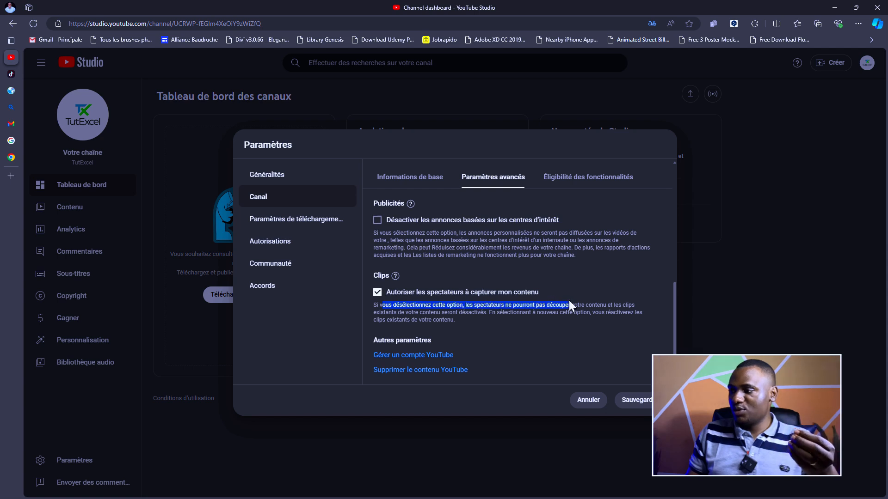
{"action": "mouse_move", "coordinate": [614, 305]}
{"action": "left_mouse_down"}
{"action": "mouse_move", "coordinate": [567, 325]}
{"action": "mouse_move", "coordinate": [412, 320]}
{"action": "mouse_move", "coordinate": [611, 313]}
{"action": "left_mouse_up"}
{"action": "left_click", "coordinate": [558, 314]}
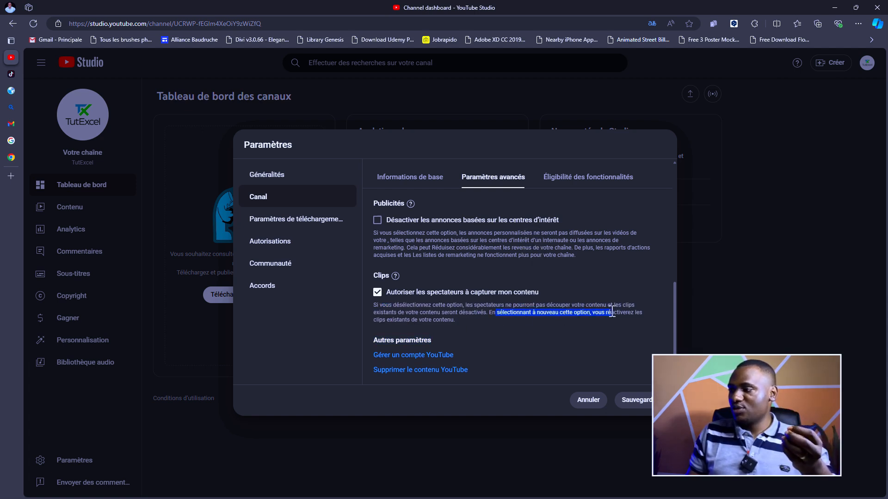
{"action": "left_click", "coordinate": [588, 314]}
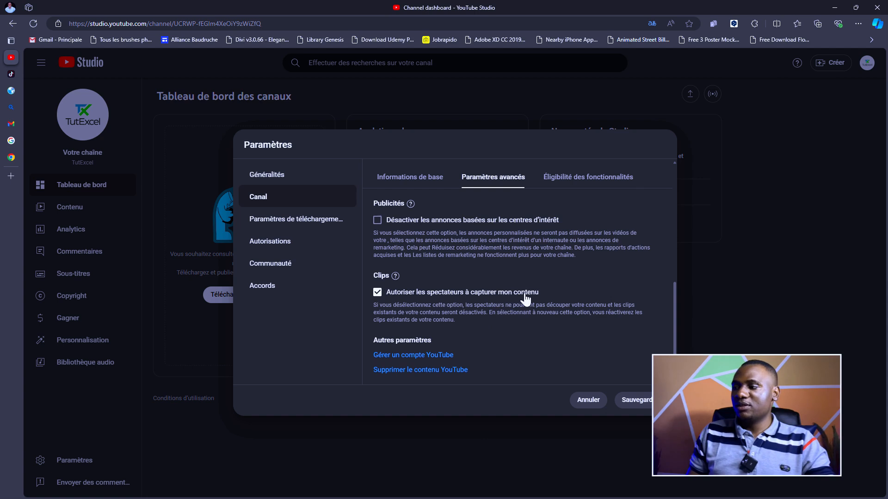
{"action": "left_click", "coordinate": [378, 294]}
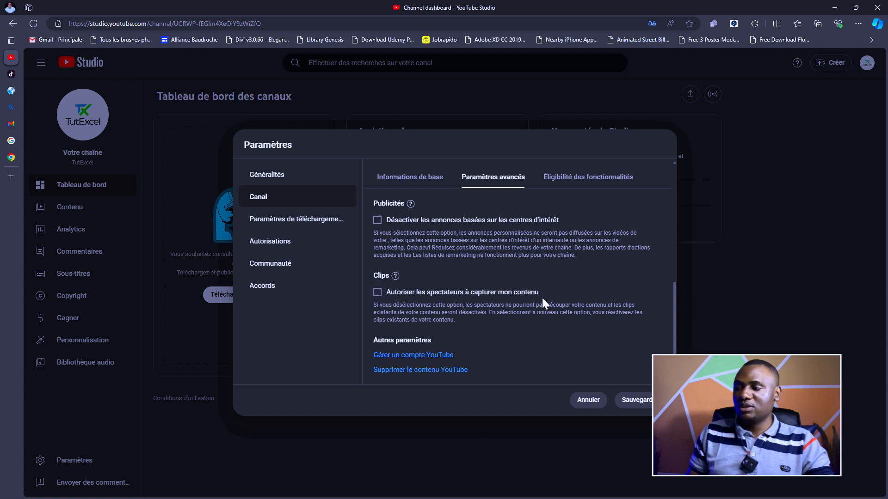
{"action": "scroll", "coordinate": [539, 300], "scroll_direction": "up", "scroll_amount": 3}
{"action": "scroll", "coordinate": [490, 289], "scroll_direction": "down", "scroll_amount": 2}
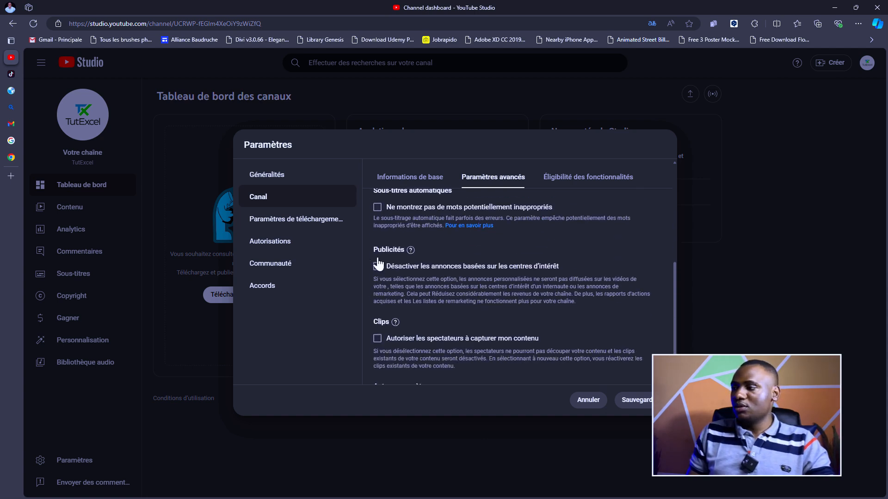
{"action": "scroll", "coordinate": [384, 259], "scroll_direction": "up", "scroll_amount": 2}
{"action": "scroll", "coordinate": [391, 252], "scroll_direction": "up", "scroll_amount": 3}
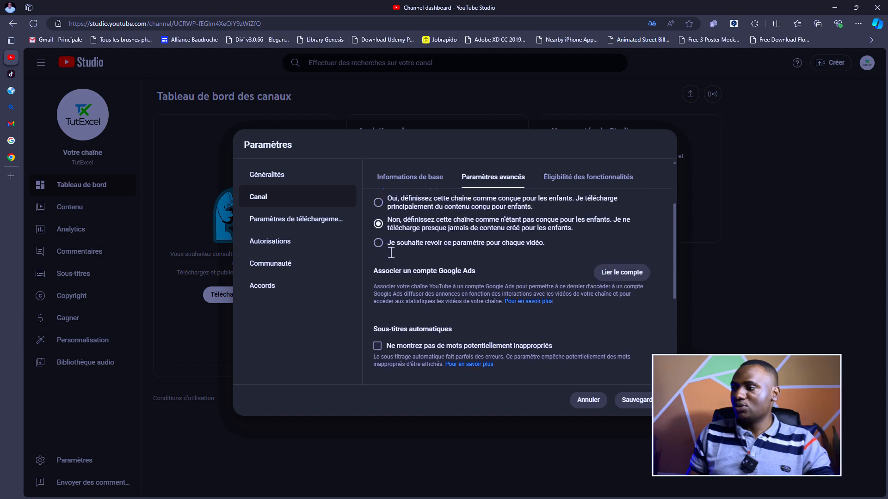
{"action": "left_click", "coordinate": [266, 243]}
- Review Communauté, Accords, Canal and Autorisations, then save all changes with Sauvegarder
{"action": "left_click", "coordinate": [268, 264]}
{"action": "left_click", "coordinate": [272, 287]}
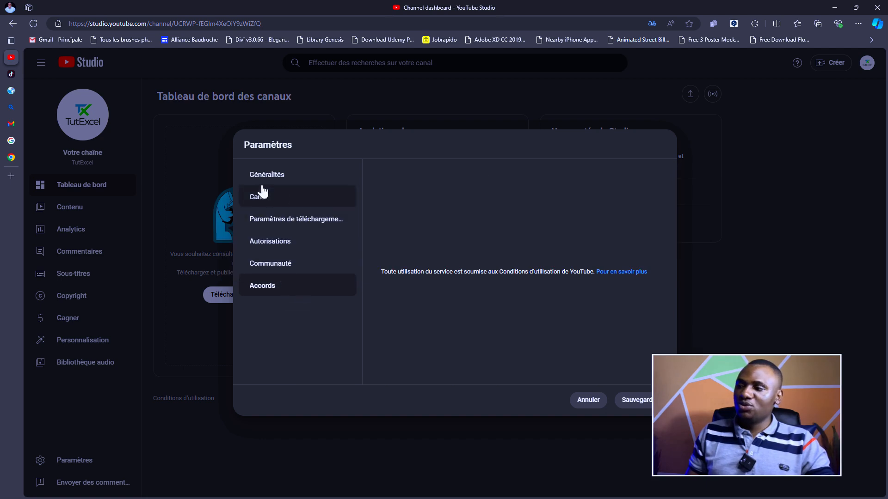
{"action": "left_click", "coordinate": [273, 199]}
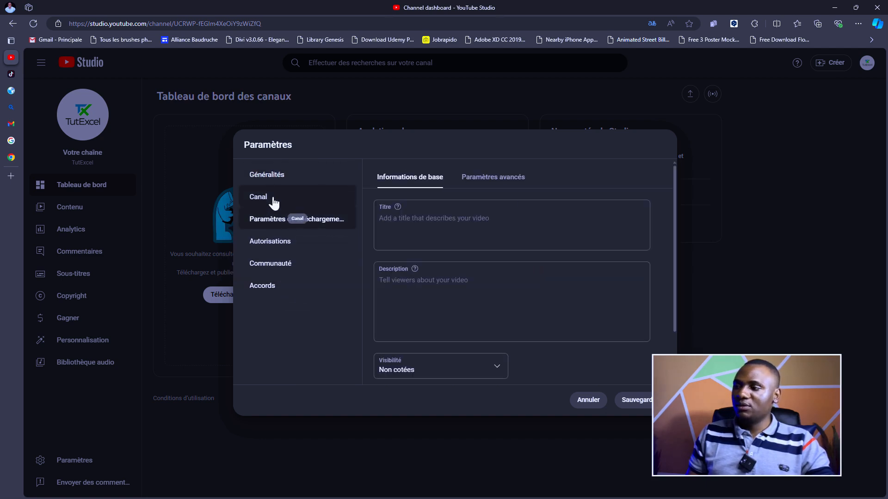
{"action": "left_click", "coordinate": [271, 242]}
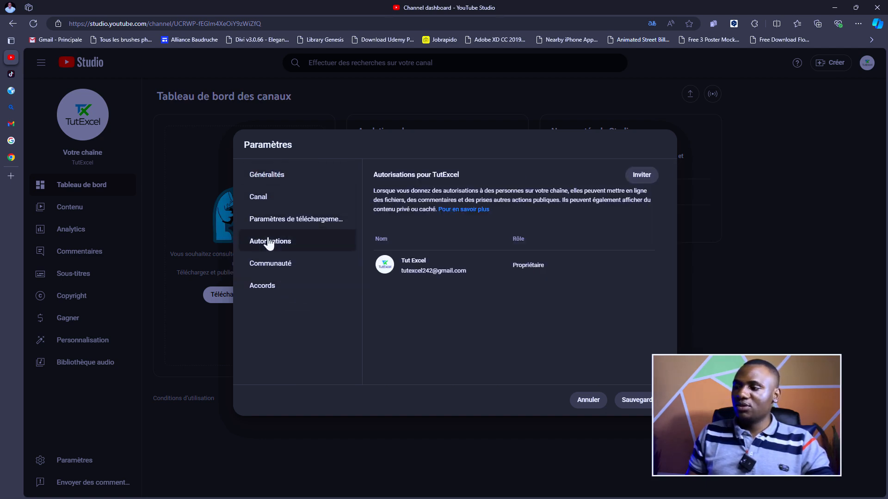
{"action": "left_click", "coordinate": [267, 265]}
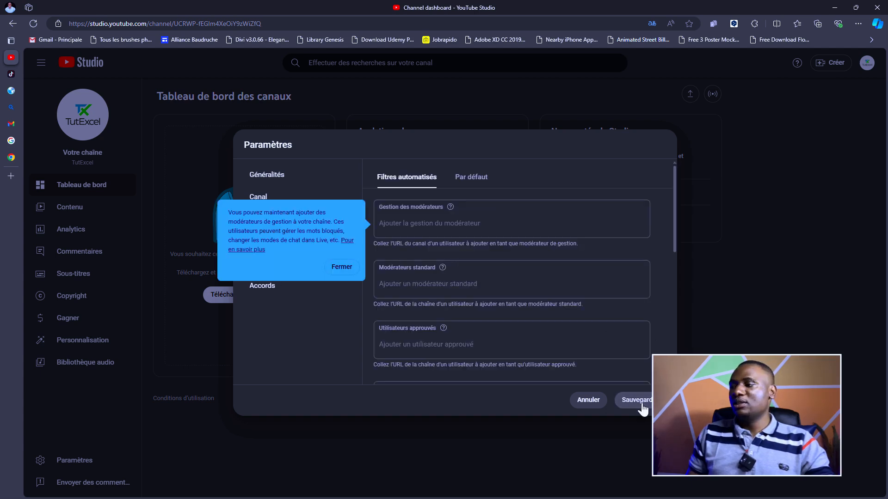
{"action": "left_click", "coordinate": [640, 400]}
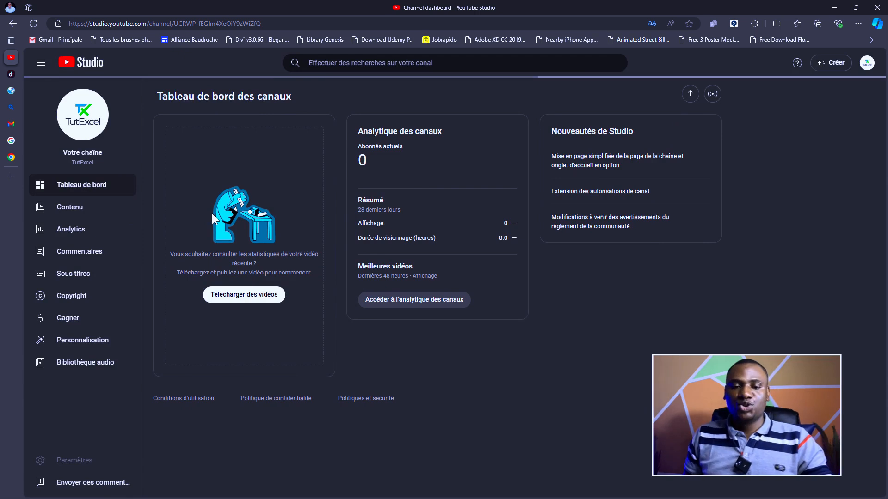